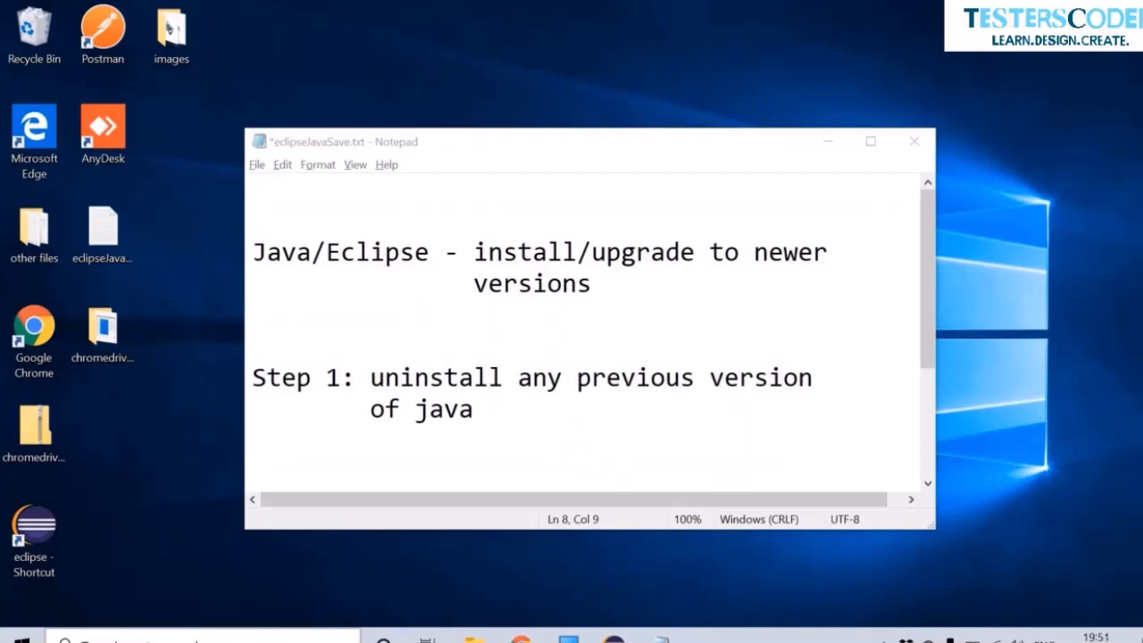
# Open Control Panel's Programs and Features to view the list of installed programs for previous Java versions
pyautogui.click(203, 640)
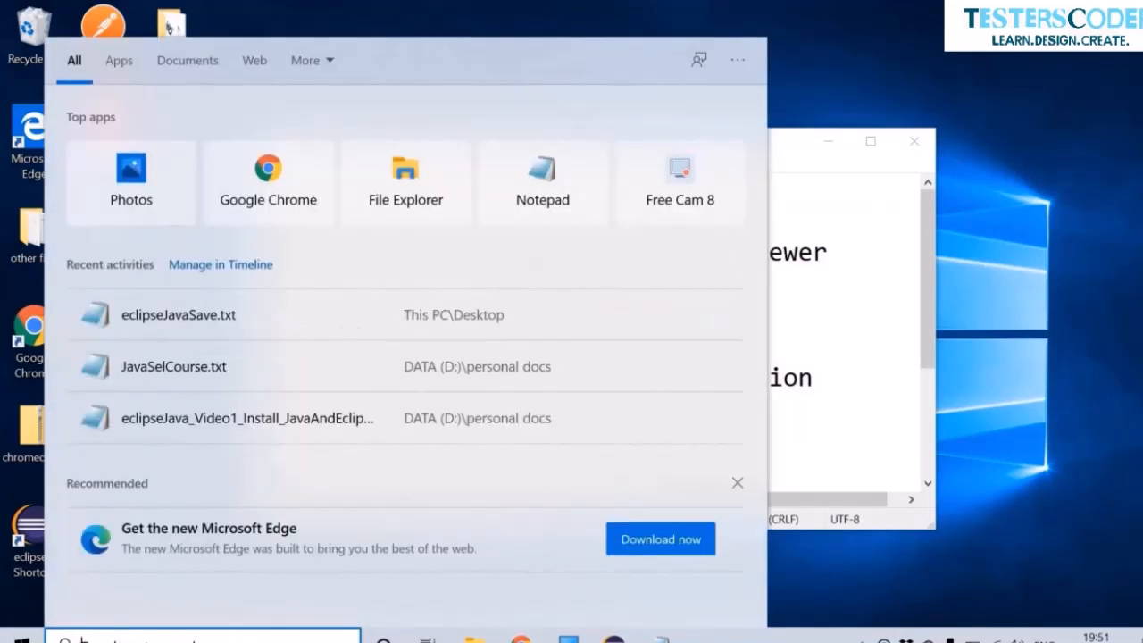
pyautogui.write('control')
pyautogui.press('Return')
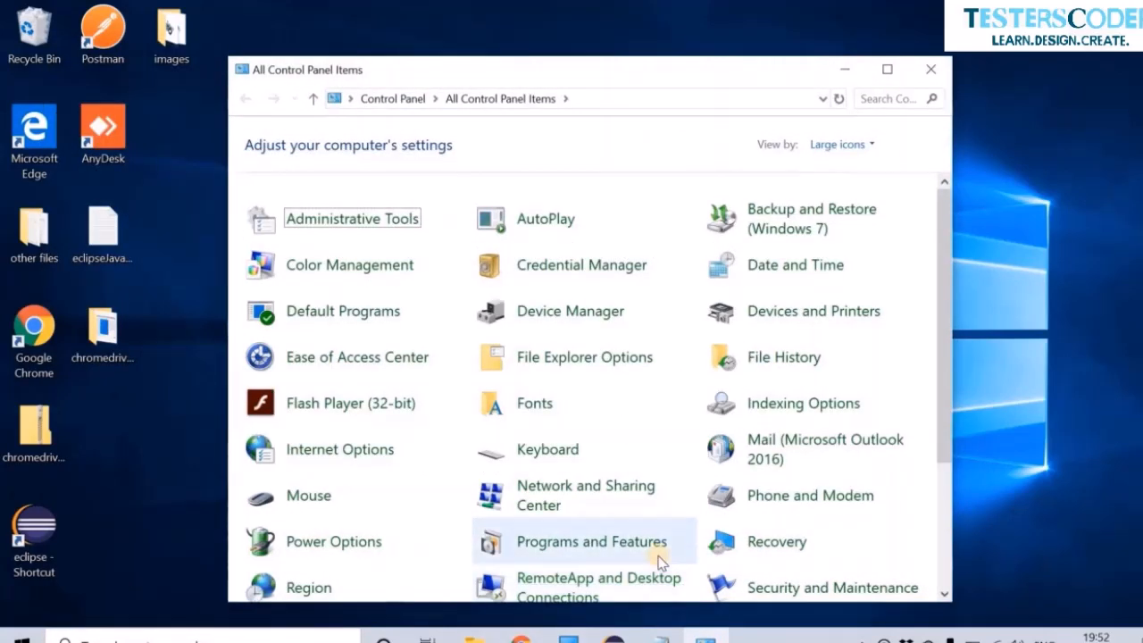
pyautogui.click(658, 552)
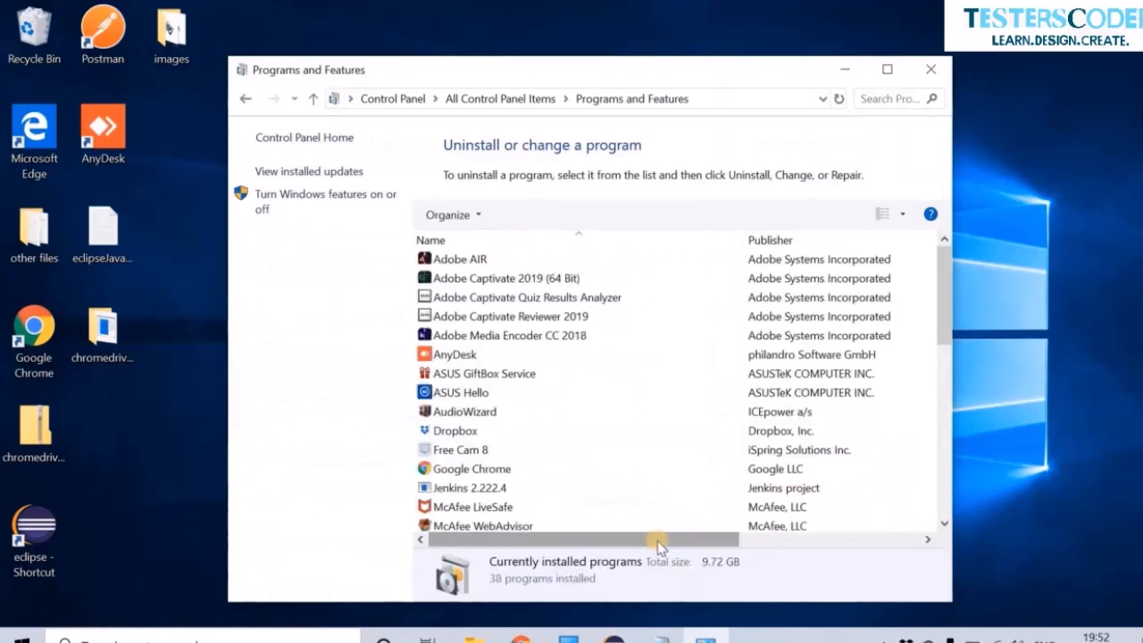
pyautogui.click(625, 411)
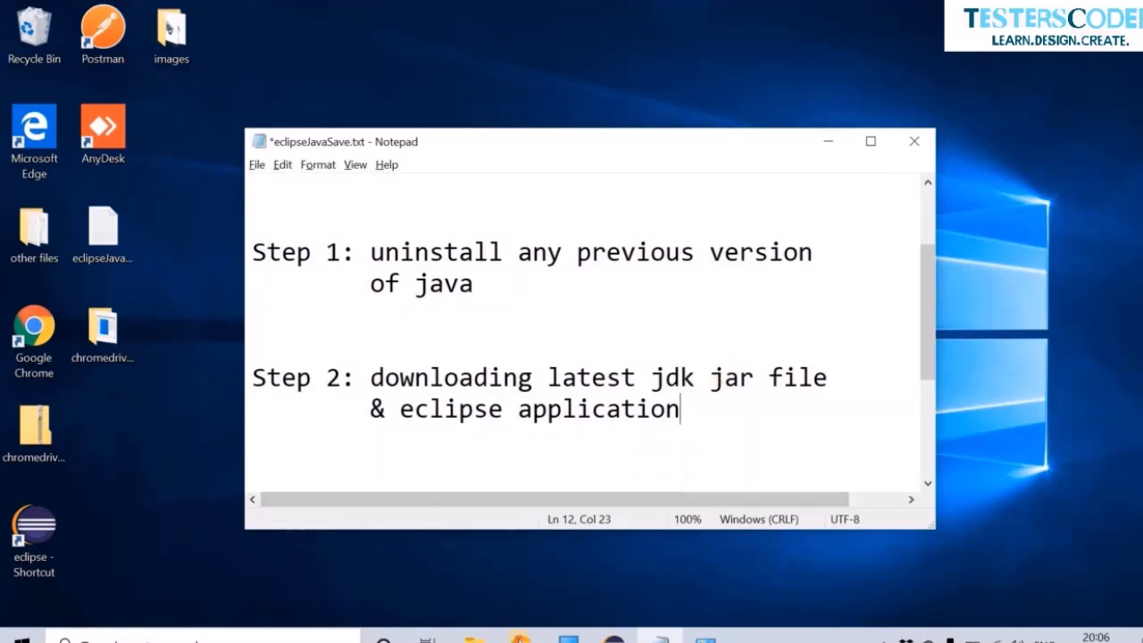
# Switch to Chrome, search the web for "download jdk" and open Oracle's Java SE Downloads result
pyautogui.click(521, 635)
pyautogui.write('d')
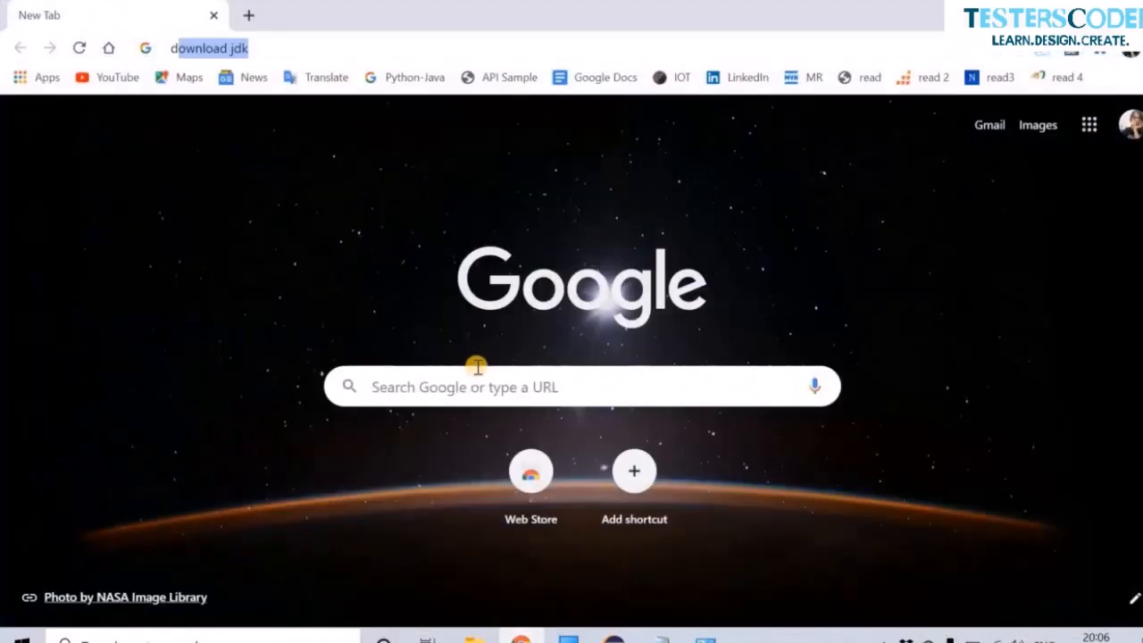
pyautogui.write('ownload jdk')
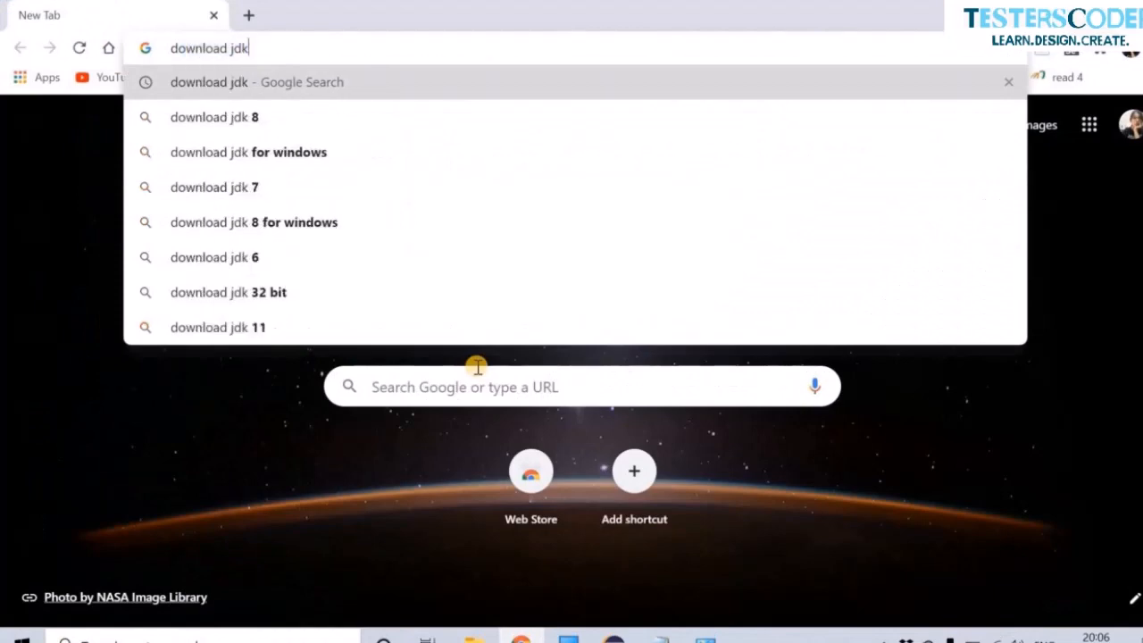
pyautogui.press('Return')
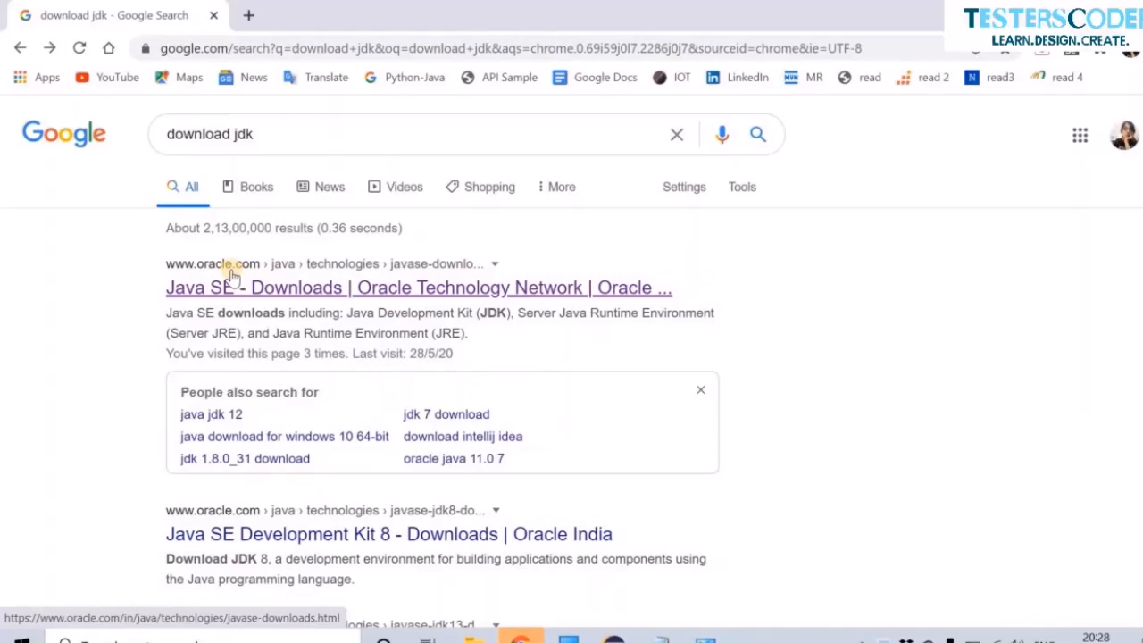
pyautogui.click(435, 287)
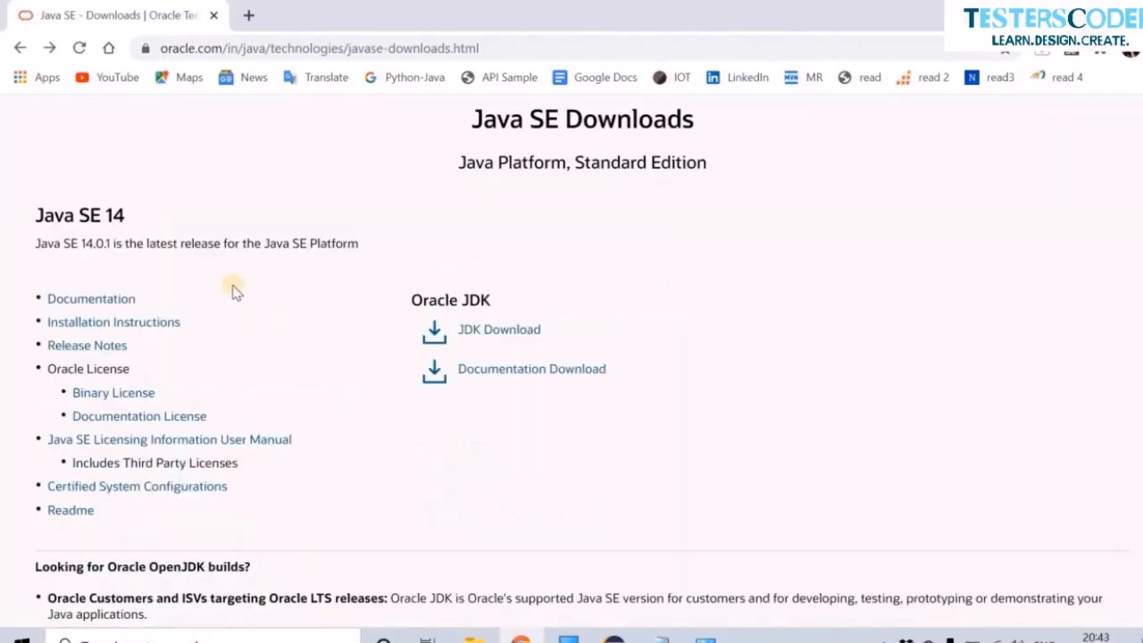
# From the Java SE 14 JDK downloads, save the Windows x64 compressed archive jdk-14.0.1_windows-x64_bin.zip to the Desktop
pyautogui.click(524, 345)
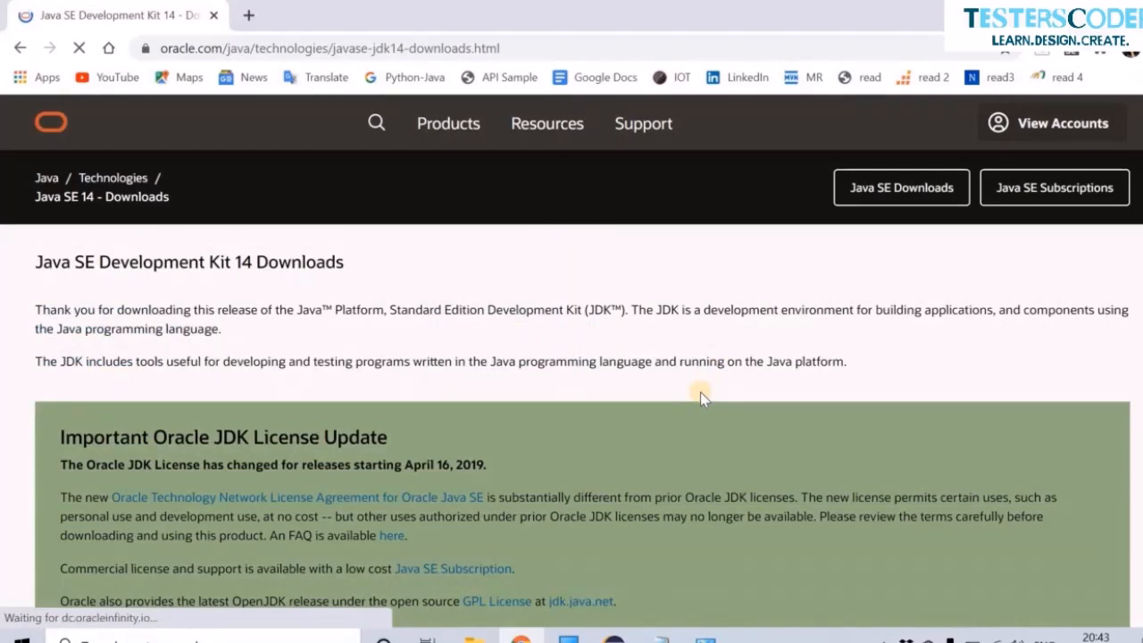
pyautogui.scroll(-10, 700, 399)
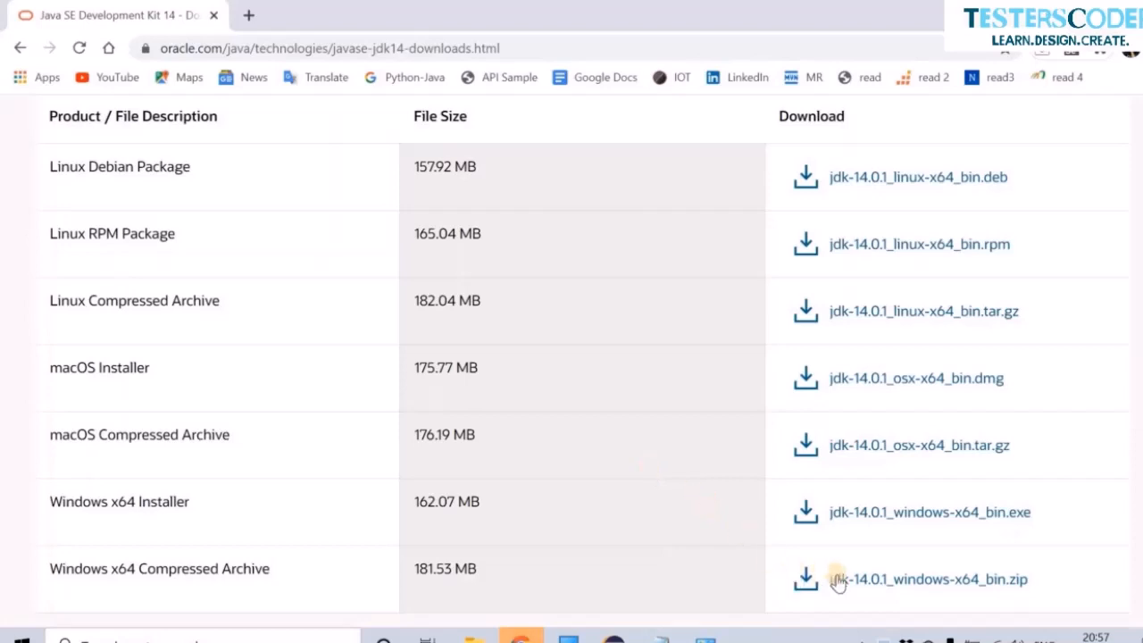
pyautogui.click(891, 580)
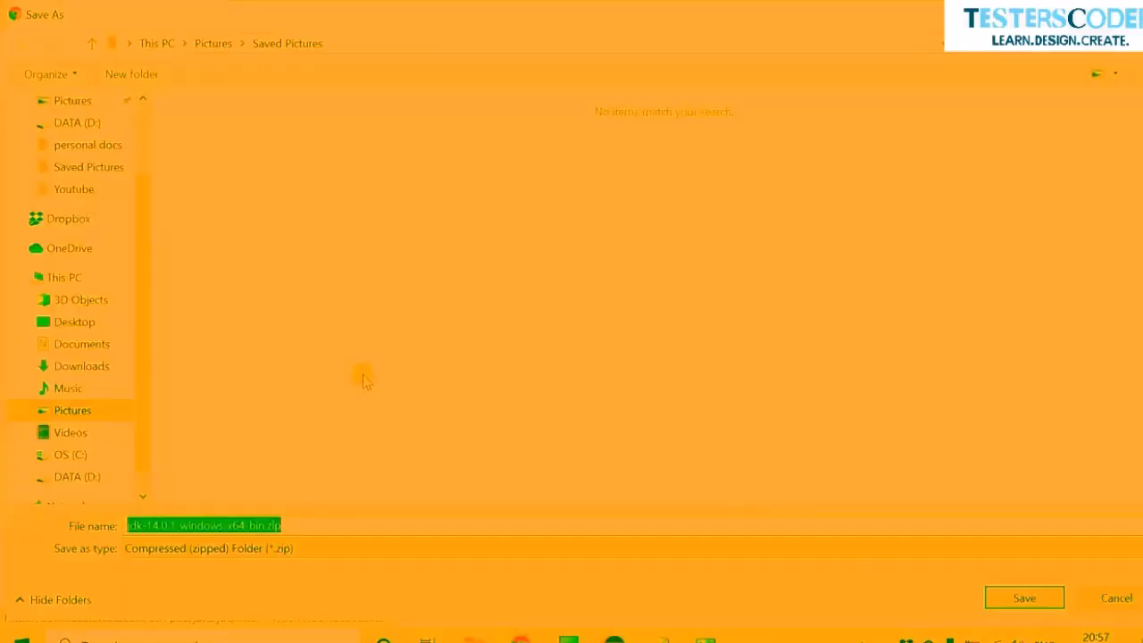
pyautogui.click(75, 147)
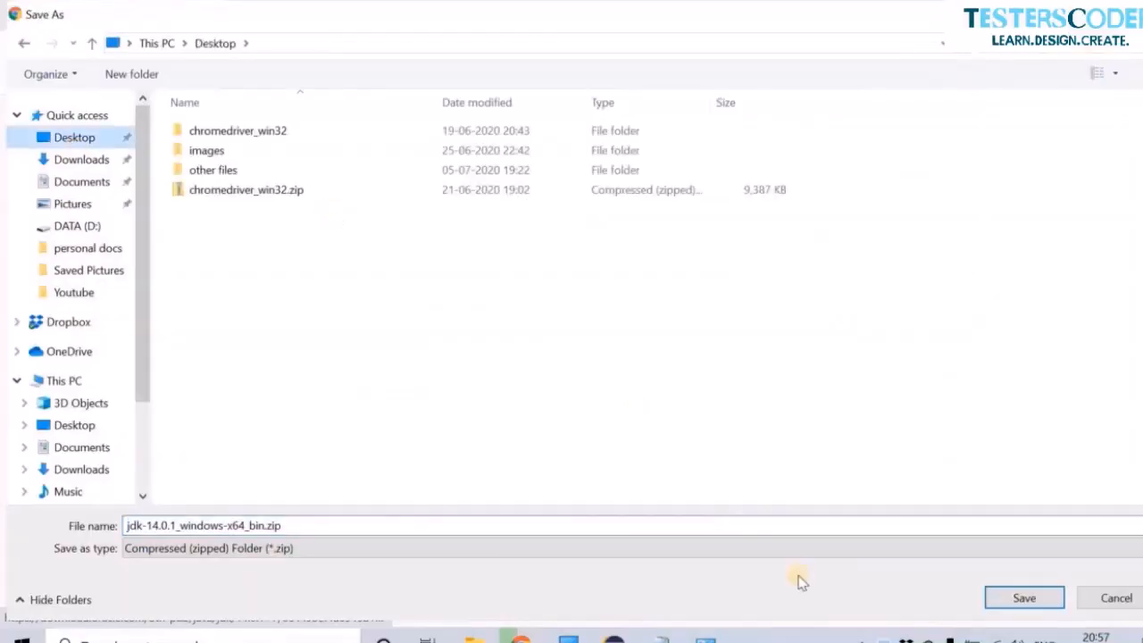
pyautogui.click(1025, 600)
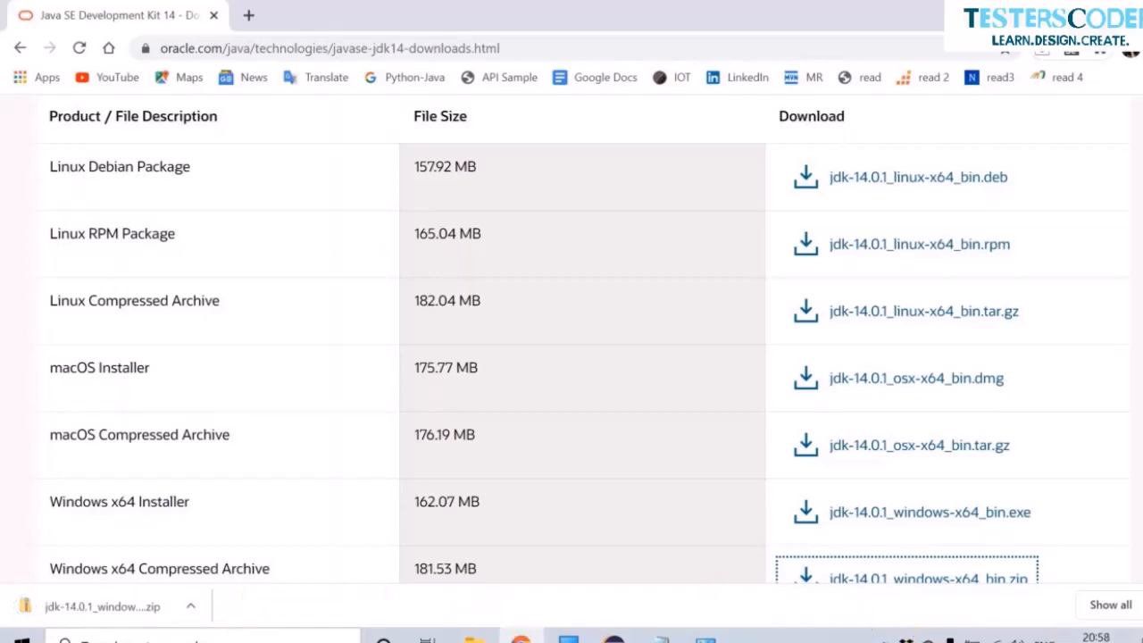
# Extract the downloaded JDK zip on the desktop into the suggested jdk-14.0.1_windows-x64_bin folder and open the extracted folder
pyautogui.click(1141, 639)
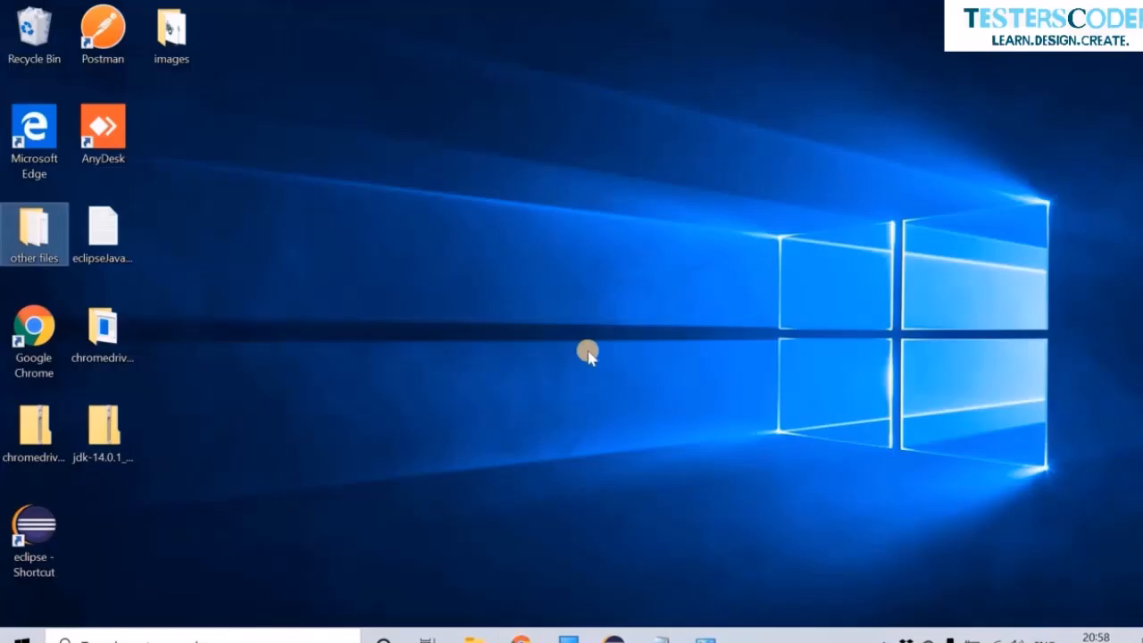
pyautogui.click(109, 423)
pyautogui.rightClick(109, 423)
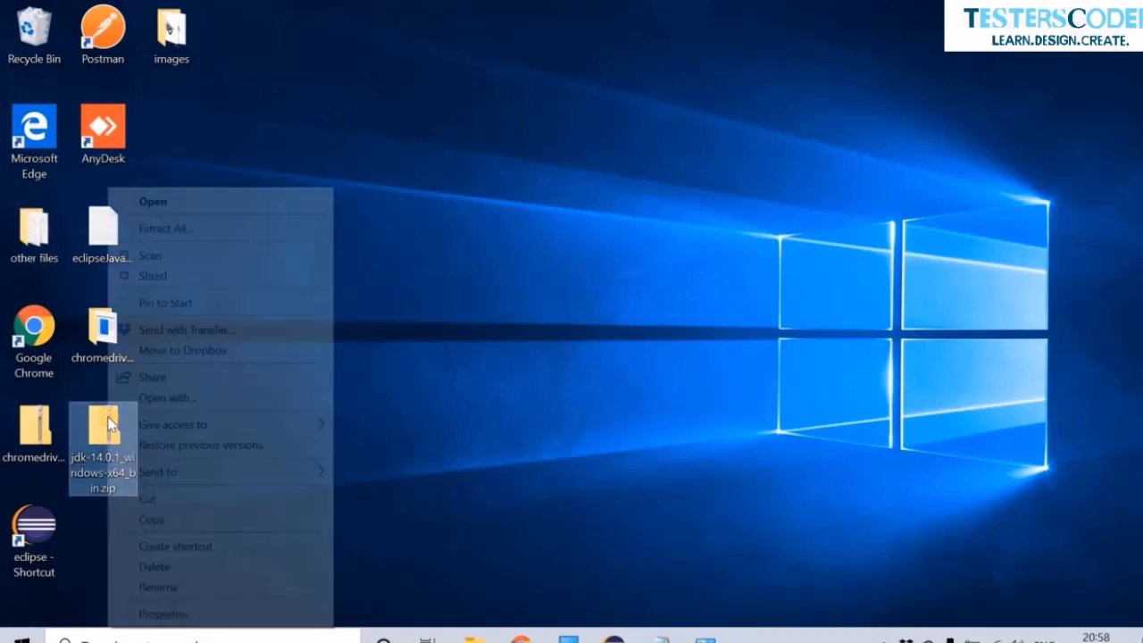
pyautogui.click(183, 229)
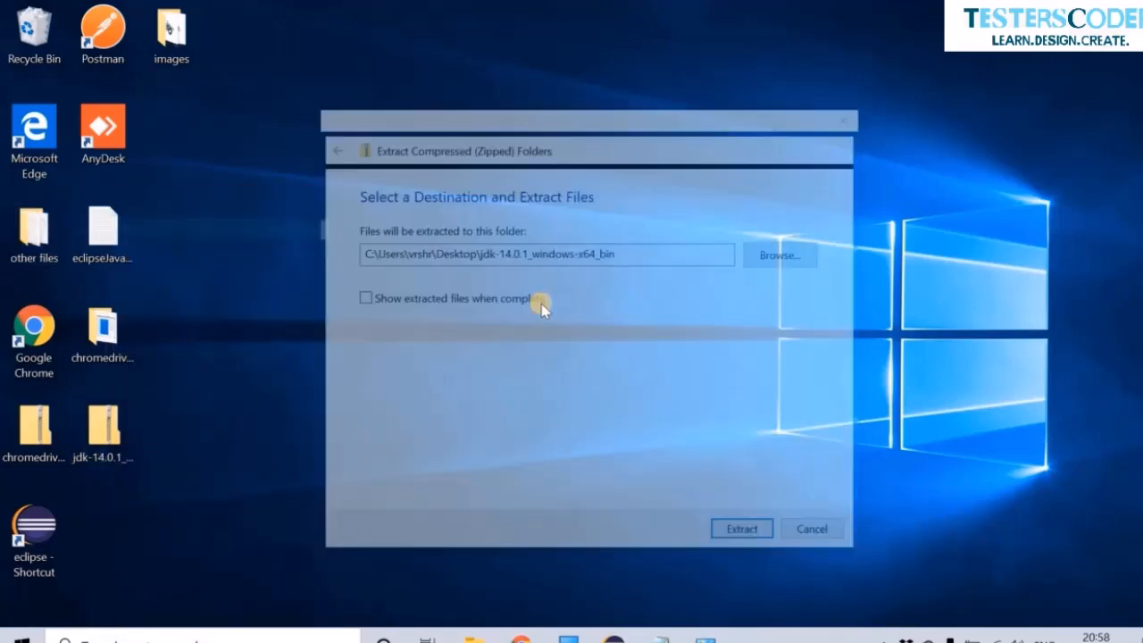
pyautogui.click(742, 535)
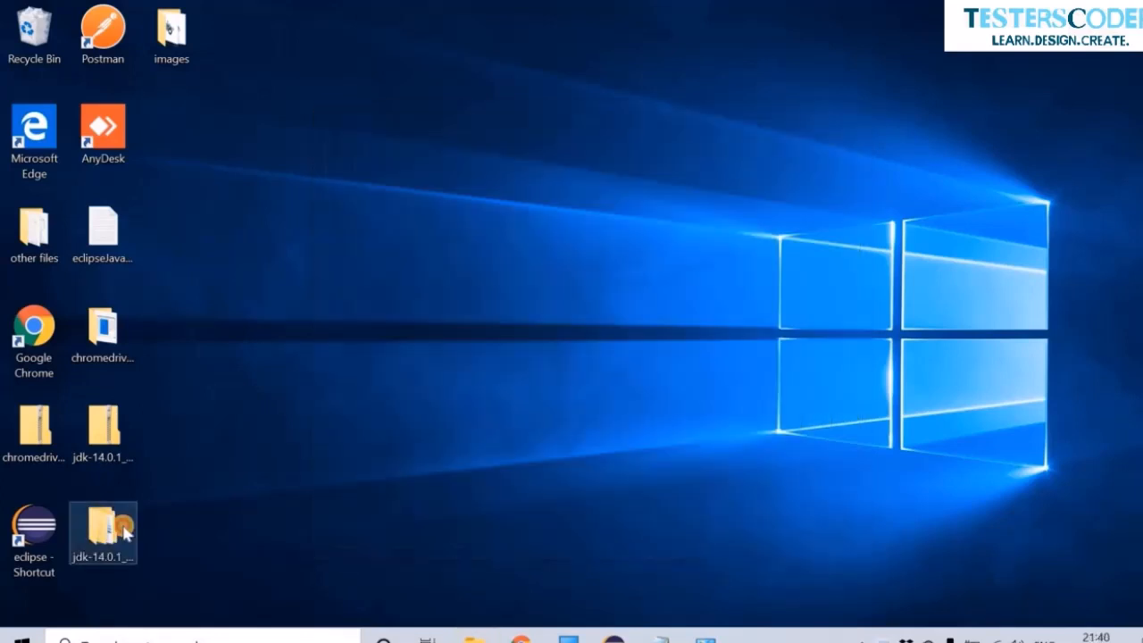
pyautogui.doubleClick(116, 525)
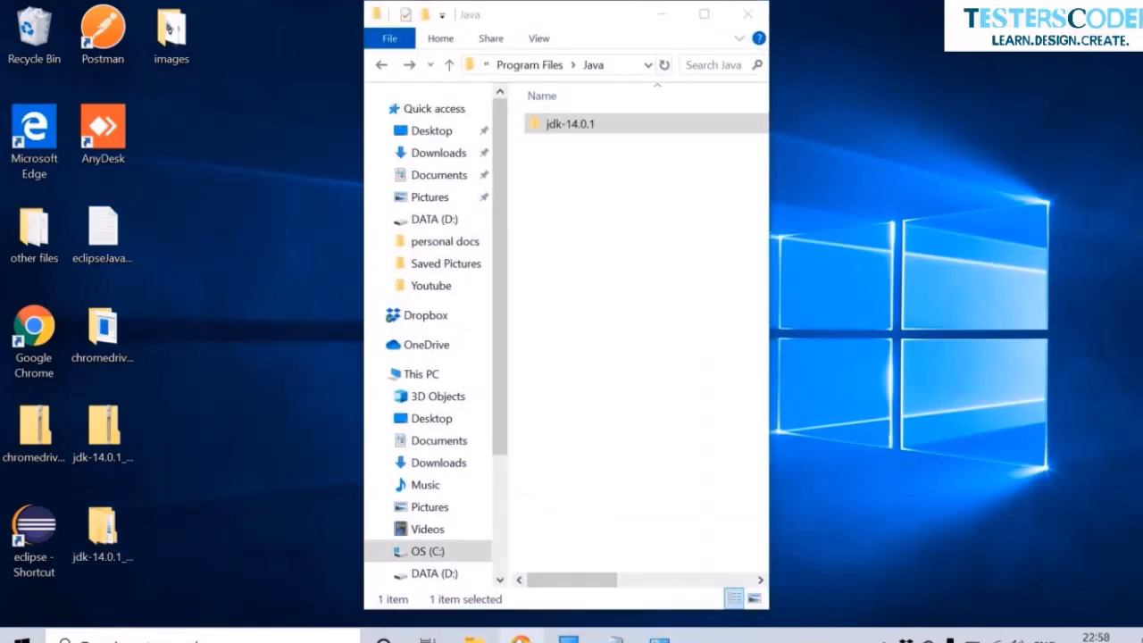
# Switch to Chrome, search for "eclipse download" in a new tab and open the Eclipse Foundation's downloads page
pyautogui.click(520, 640)
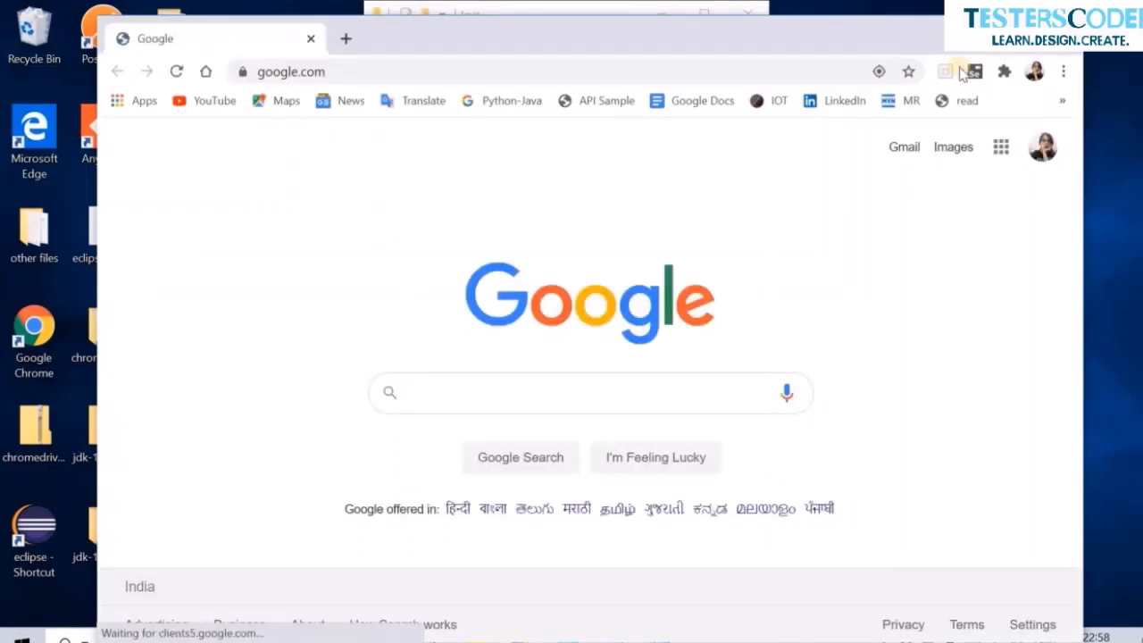
pyautogui.click(1019, 26)
pyautogui.click(247, 15)
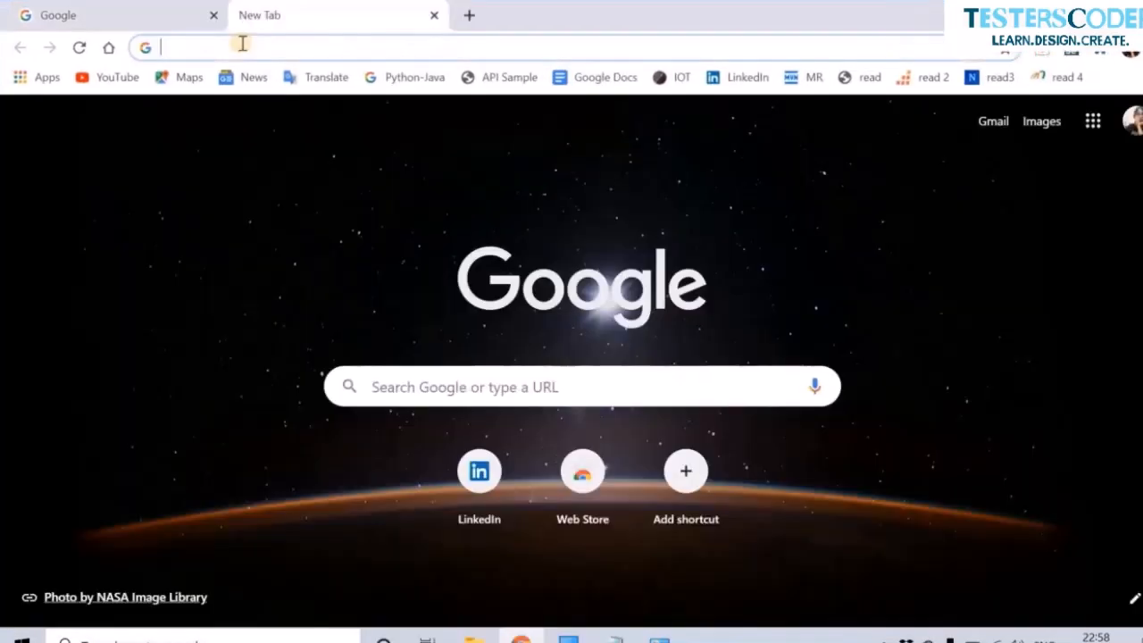
pyautogui.write('ecli')
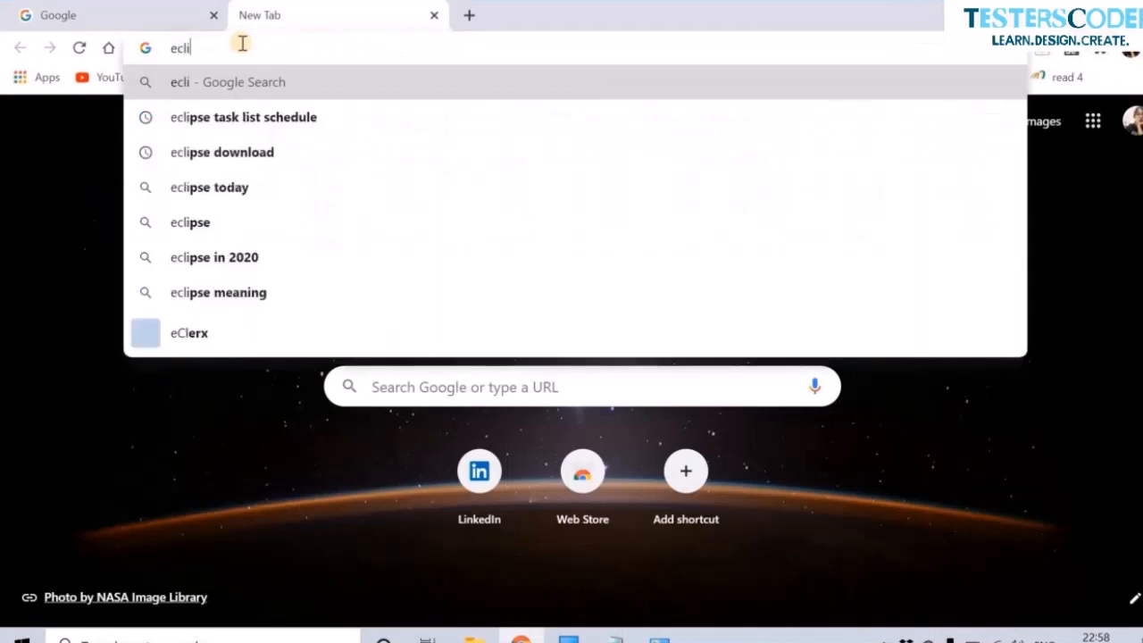
pyautogui.write('pse d')
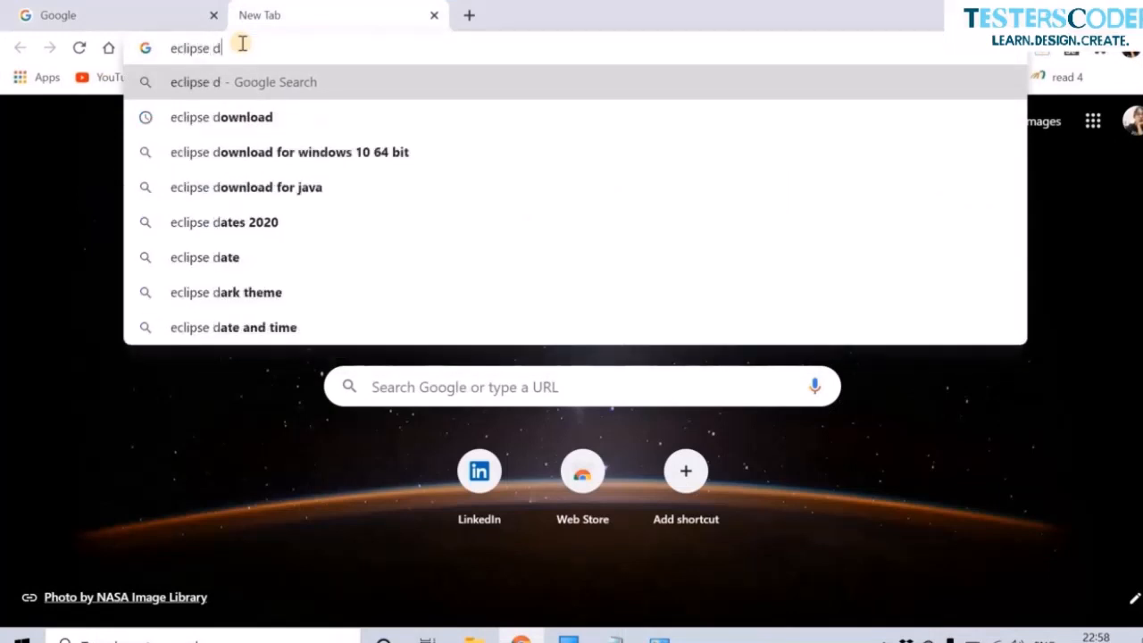
pyautogui.press('Down')
pyautogui.press('Return')
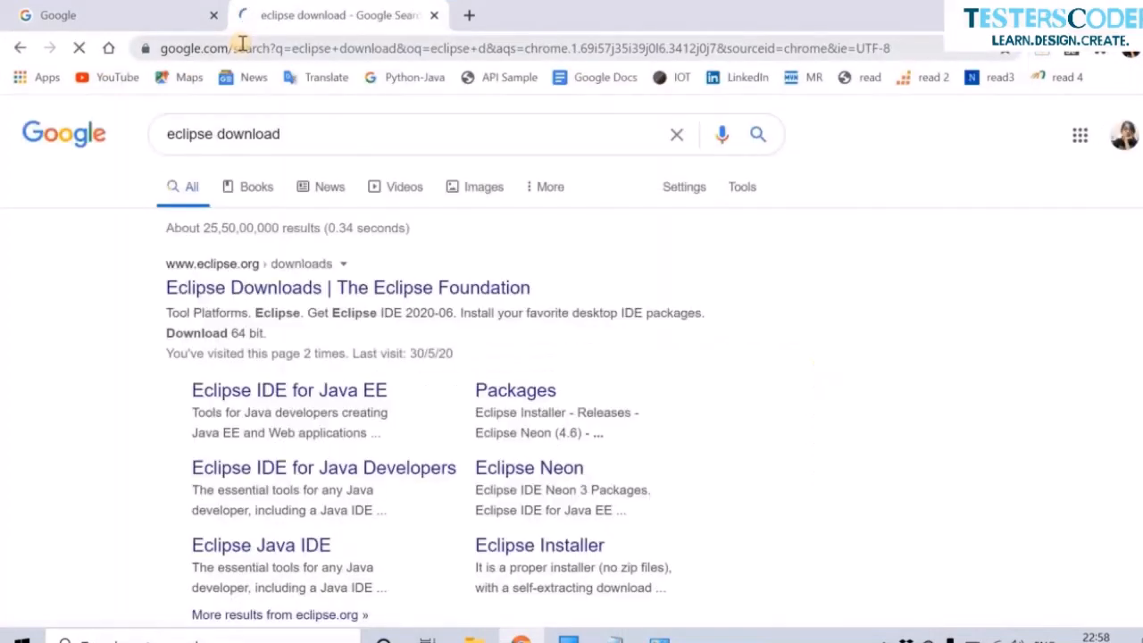
pyautogui.click(512, 300)
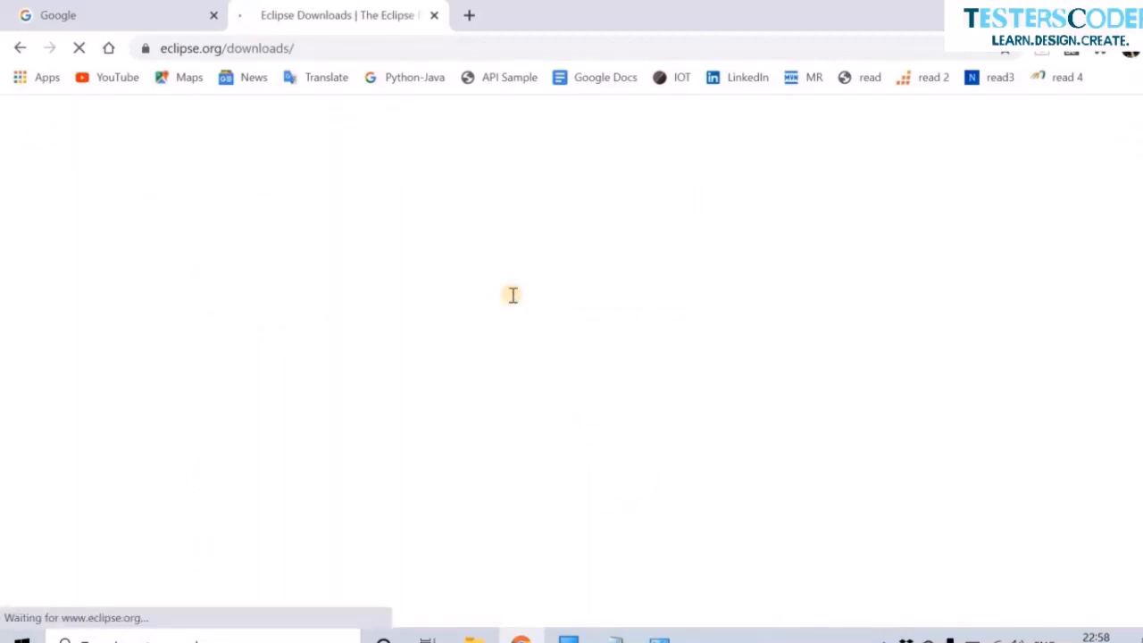
# Allow cookies on the Eclipse site and open the download packages page for Eclipse IDE 2020-06
pyautogui.scroll(-1, 513, 297)
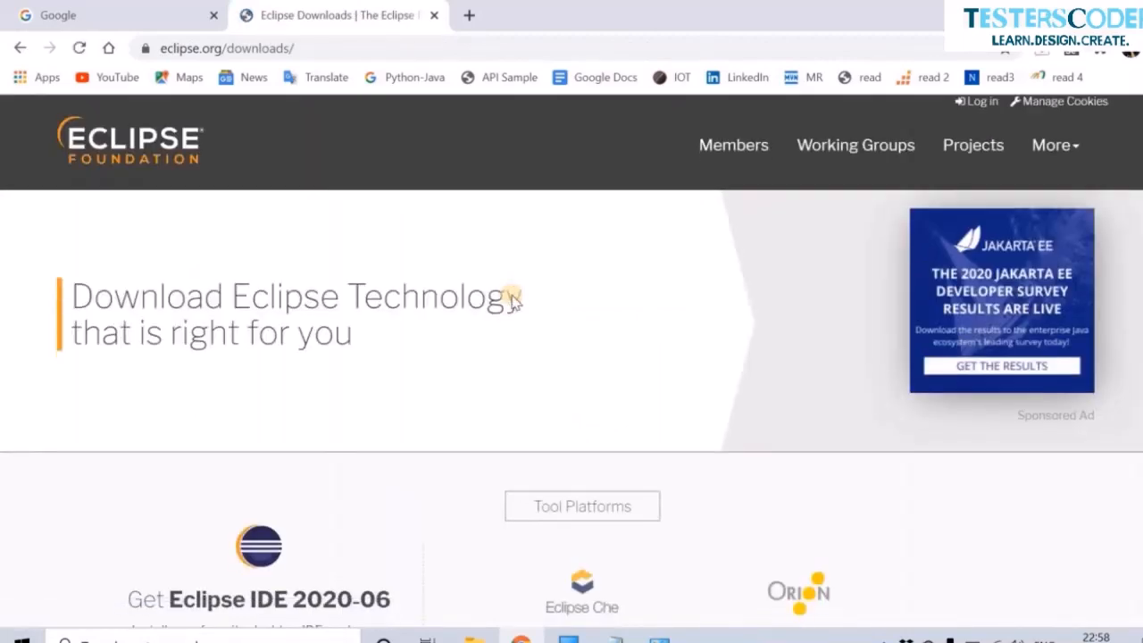
pyautogui.scroll(-3, 513, 300)
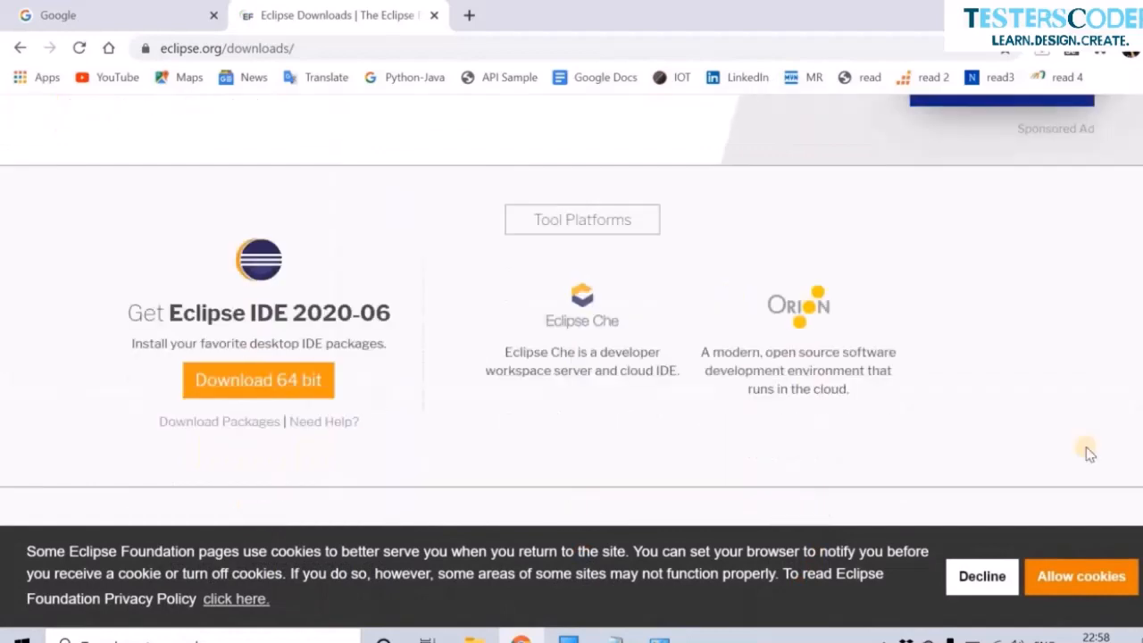
pyautogui.click(1076, 561)
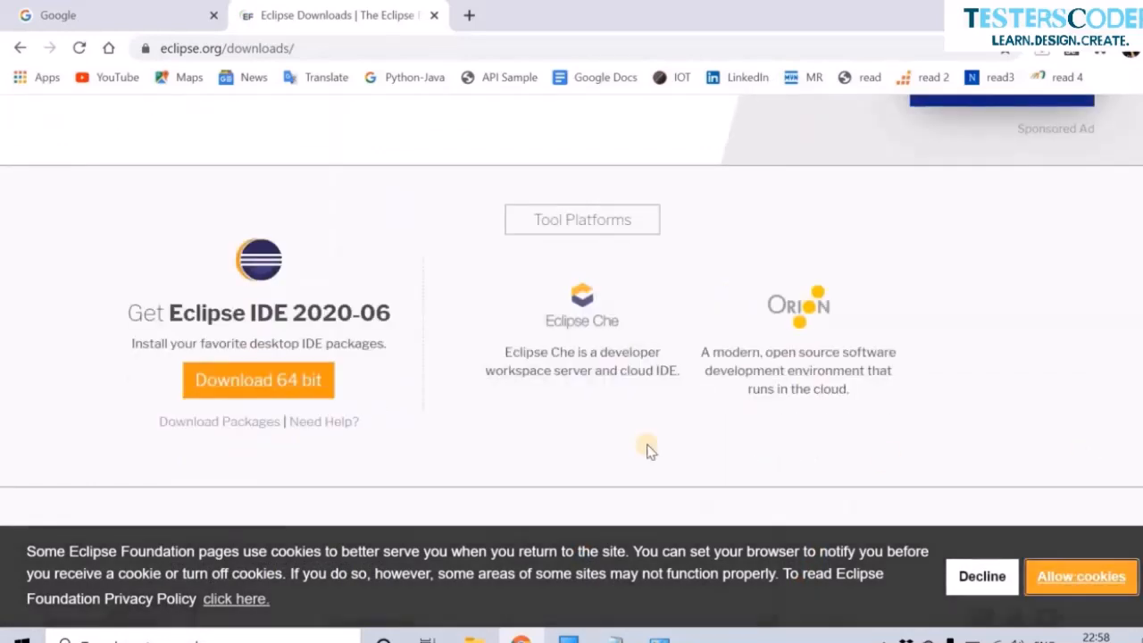
pyautogui.click(255, 427)
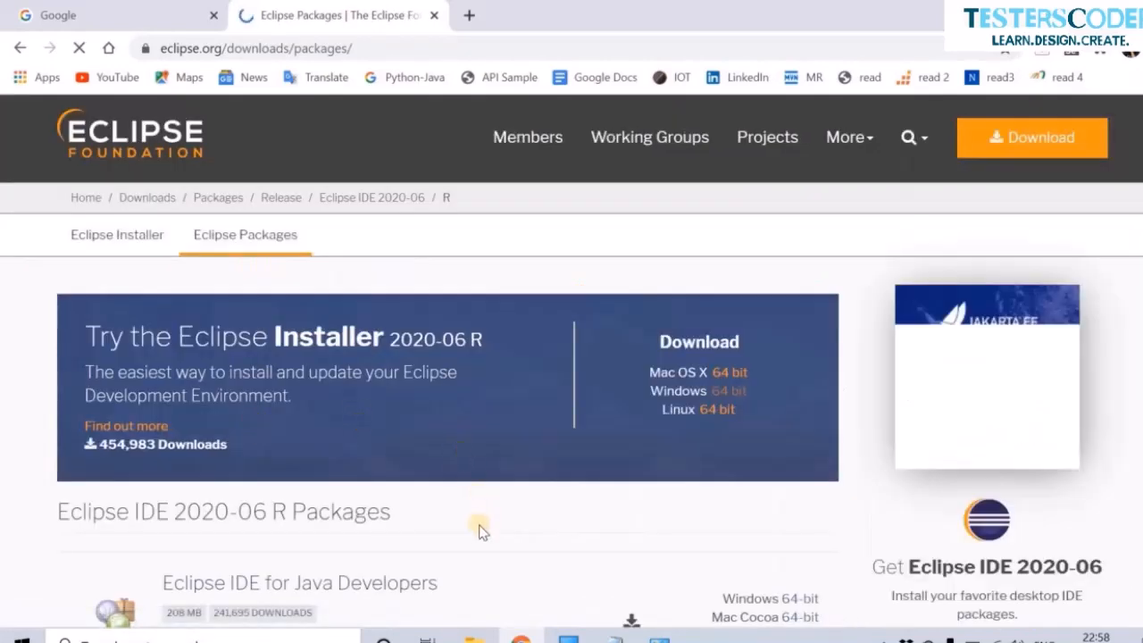
# Download the Windows 64-bit package of Eclipse IDE for Java Developers and save eclipse-java-2020-06-R-win32-x86_64.zip to the Desktop
pyautogui.scroll(-5, 480, 530)
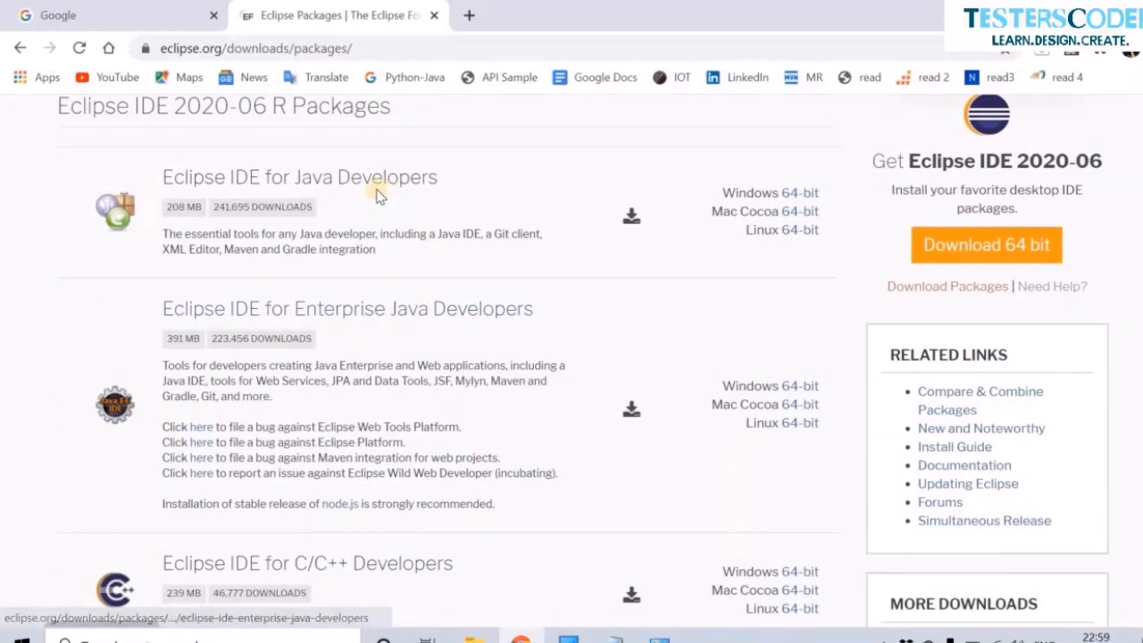
pyautogui.click(806, 193)
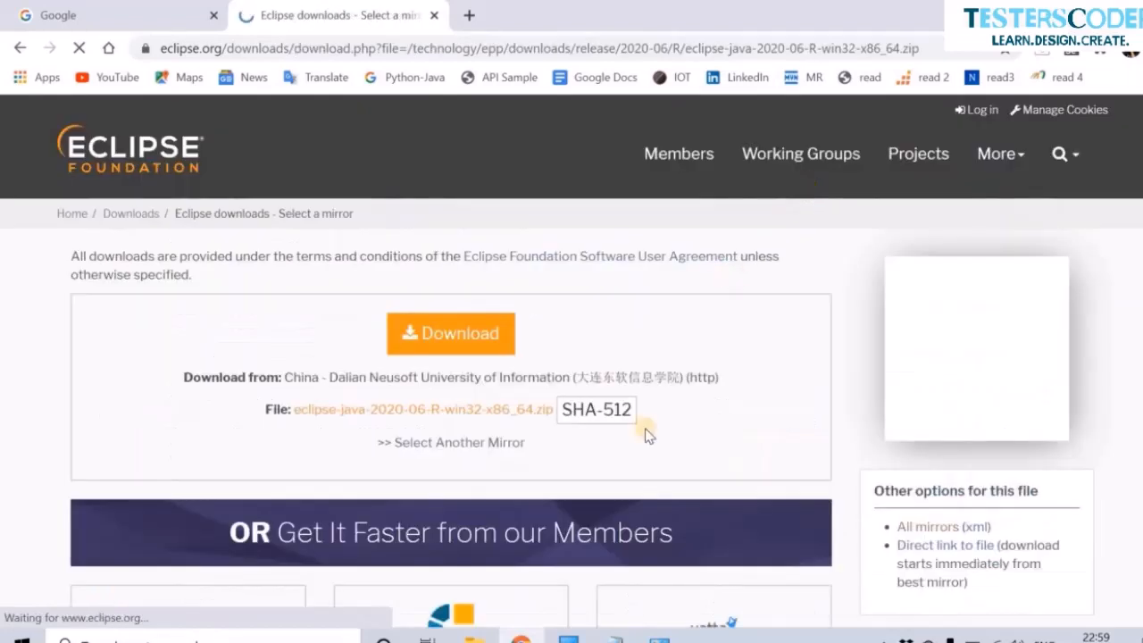
pyautogui.click(464, 336)
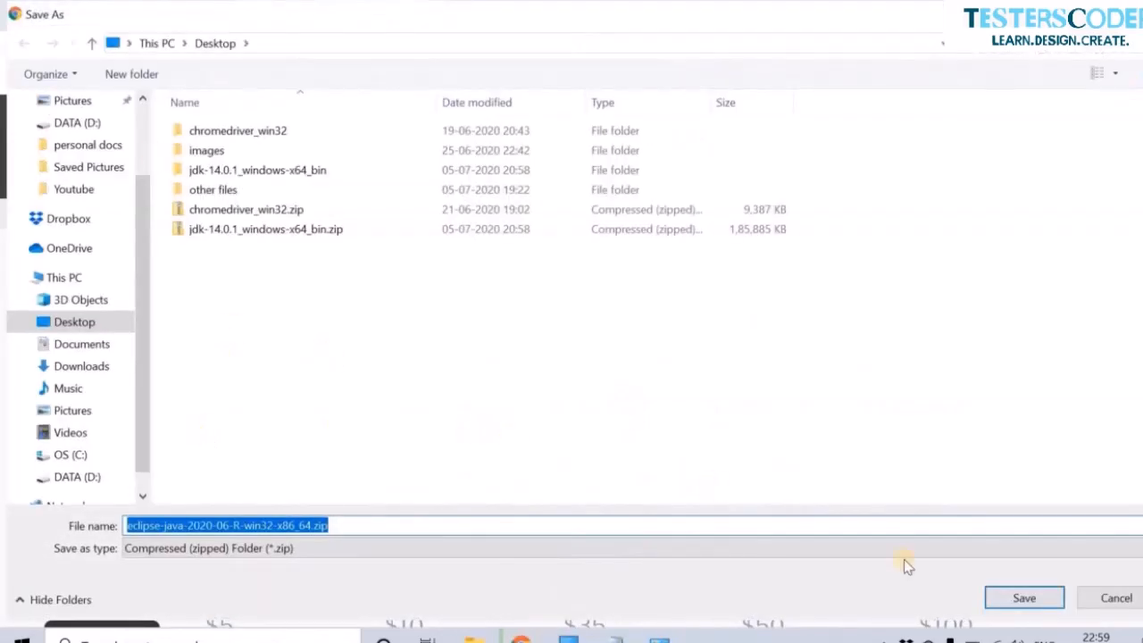
pyautogui.click(1024, 600)
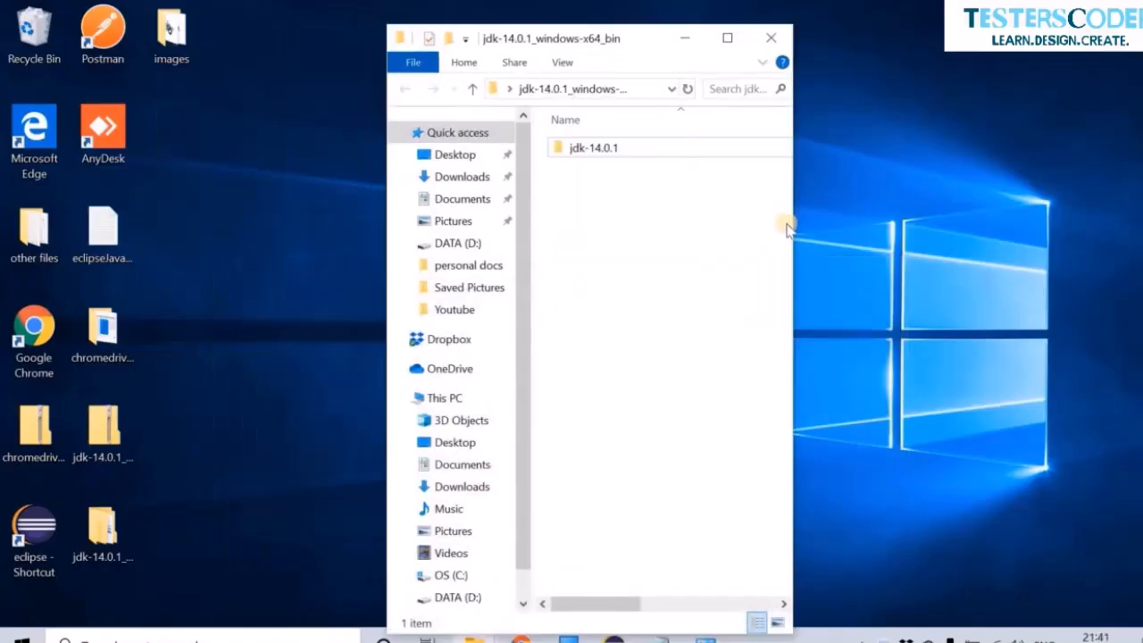
# Minimize the extracted JDK folder window, switch to the Notepad notes and highlight "Program Files" in Step 5
pyautogui.click(709, 140)
pyautogui.click(683, 38)
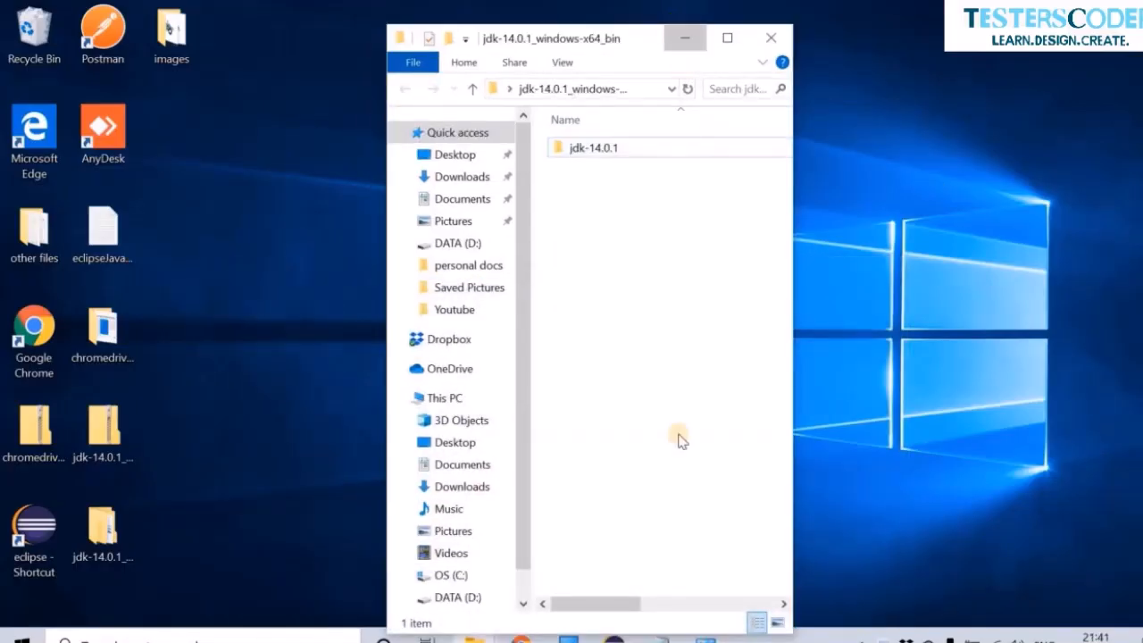
pyautogui.click(661, 637)
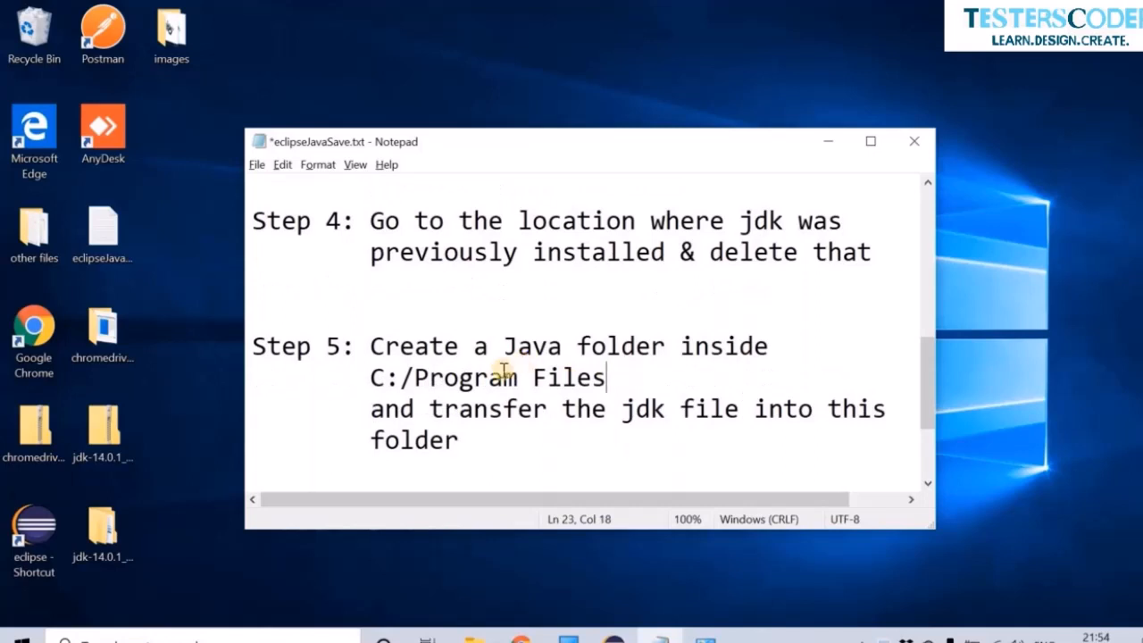
pyautogui.keyDown('shift'); pyautogui.click(416, 380); pyautogui.keyUp('shift')
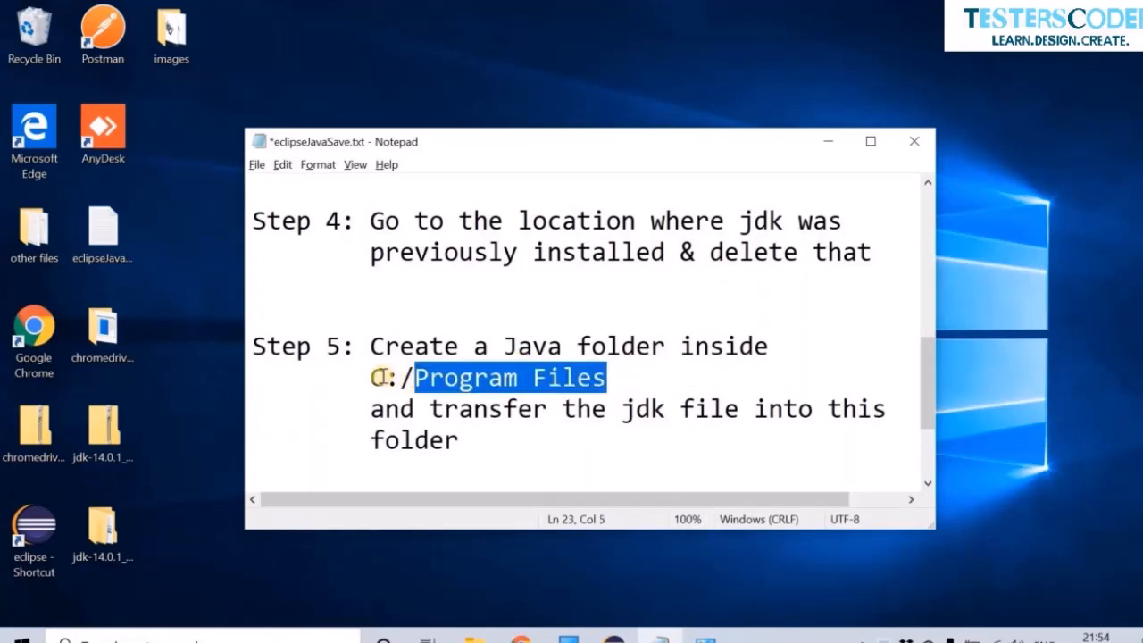
# Open the extracted jdk-14.0.1_windows-x64_bin folder from the desktop, select the jdk-14.0.1 folder inside it and minimize the window
pyautogui.click(382, 377)
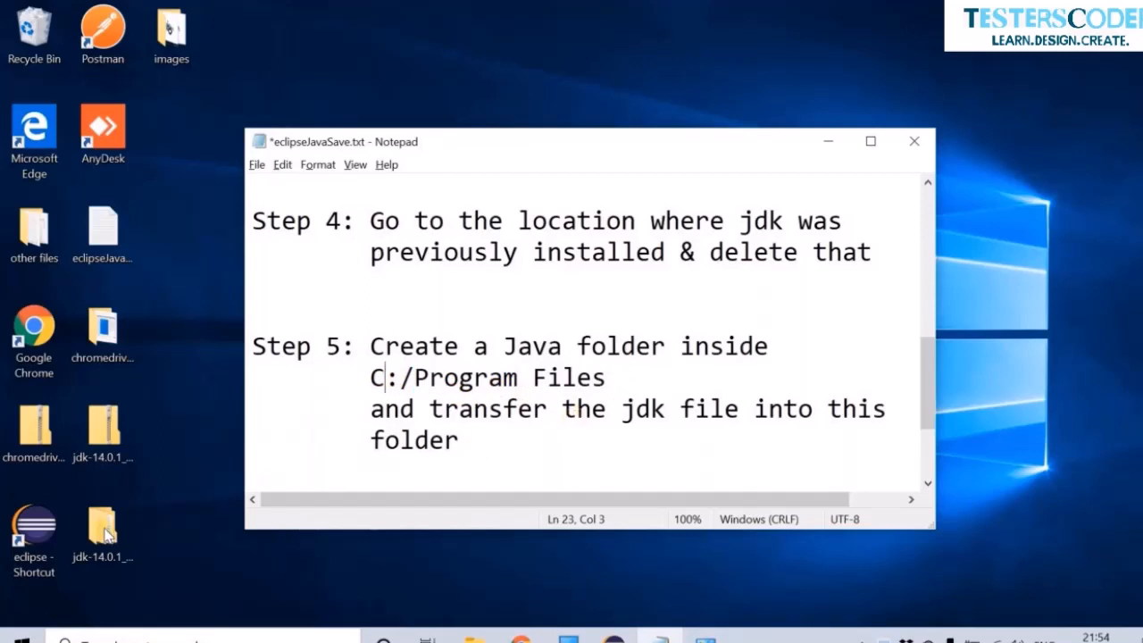
pyautogui.click(125, 534)
pyautogui.doubleClick(125, 534)
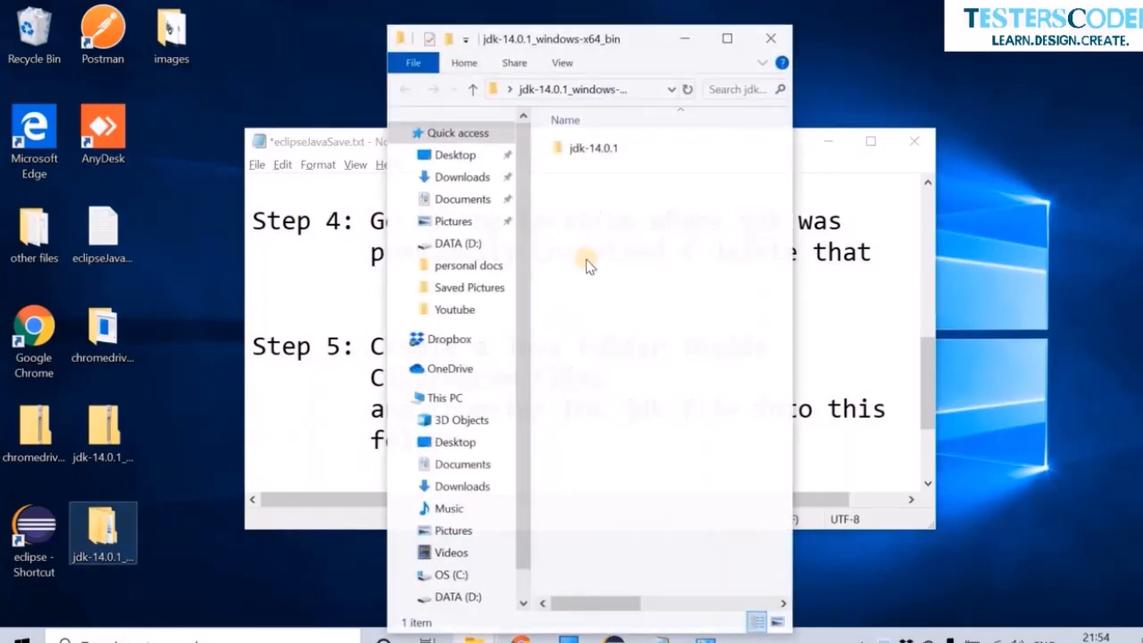
pyautogui.click(620, 149)
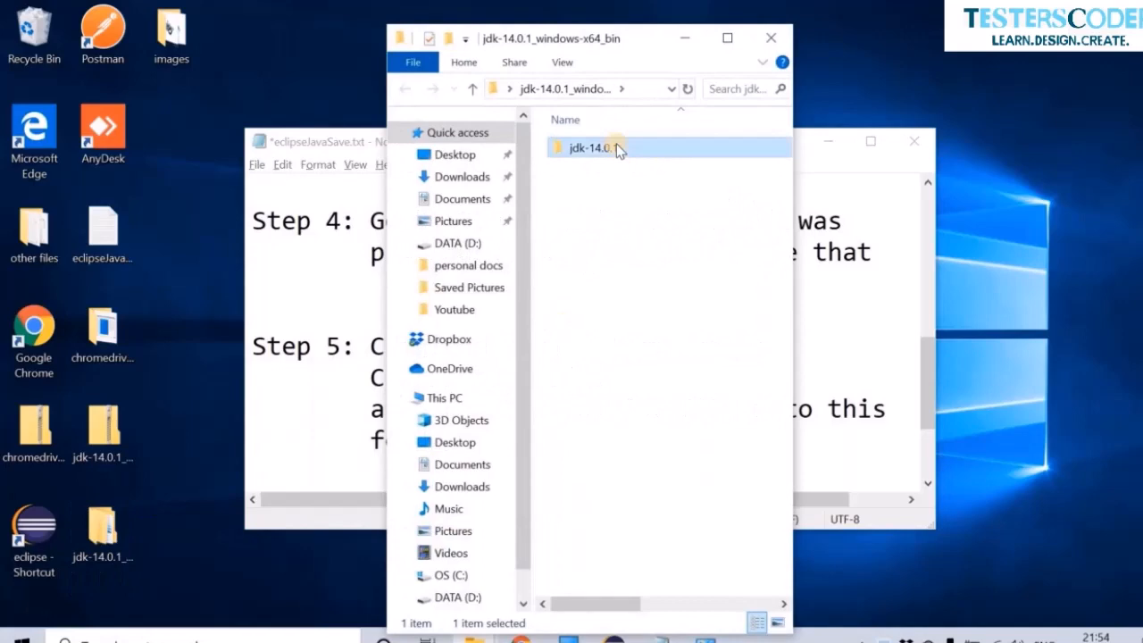
pyautogui.click(688, 43)
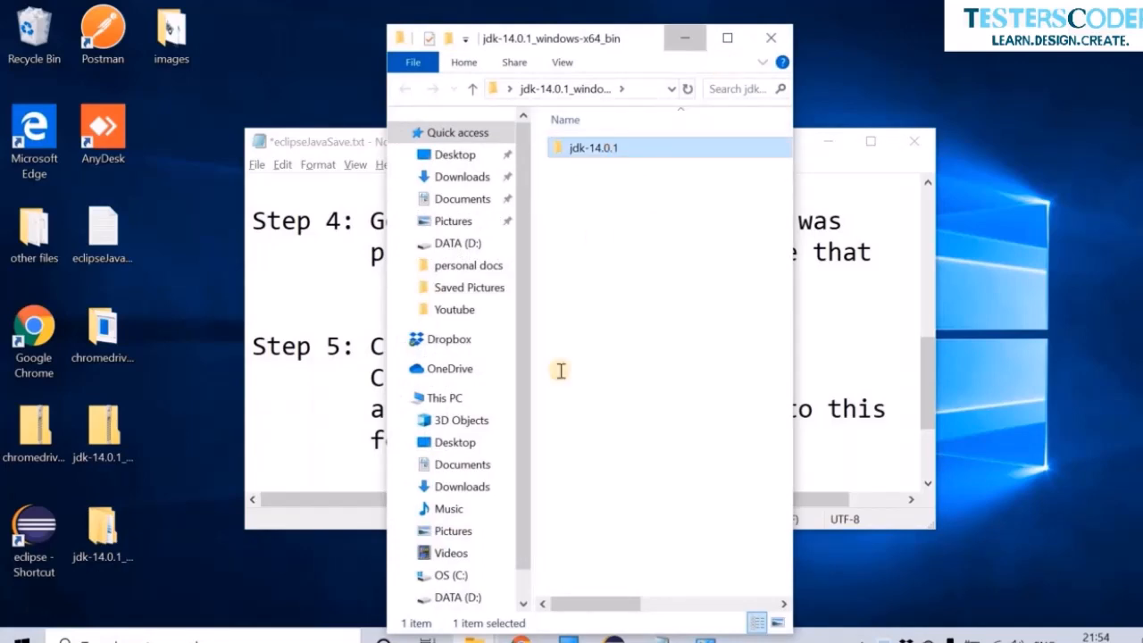
# Open a File Explorer window and go to the Java folder inside Program Files on the C: drive
pyautogui.click(474, 635)
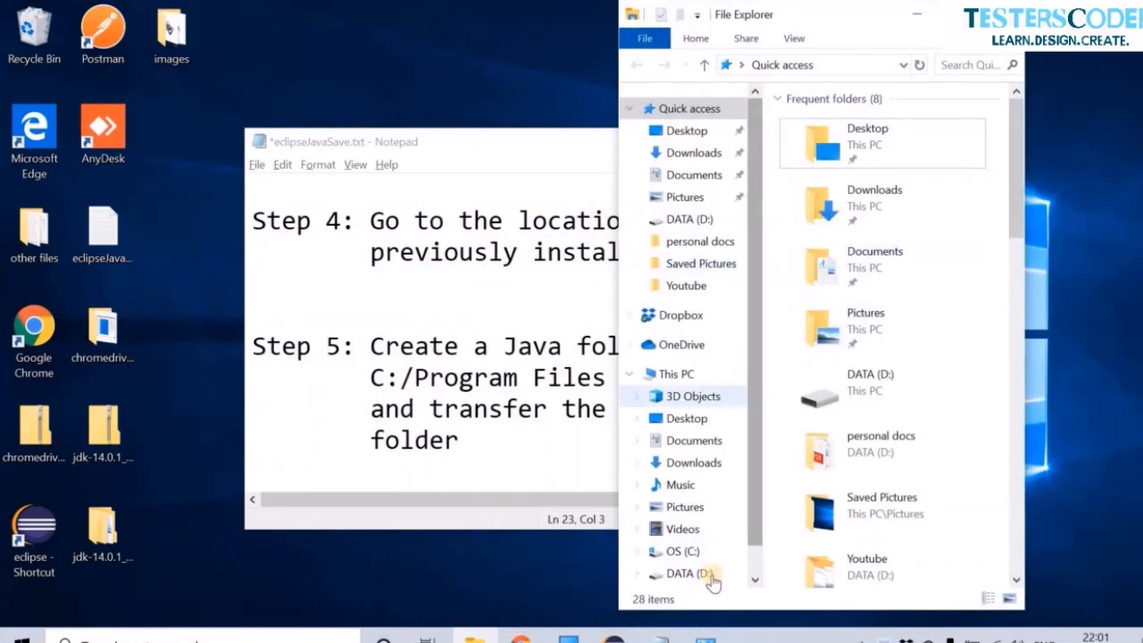
pyautogui.click(708, 552)
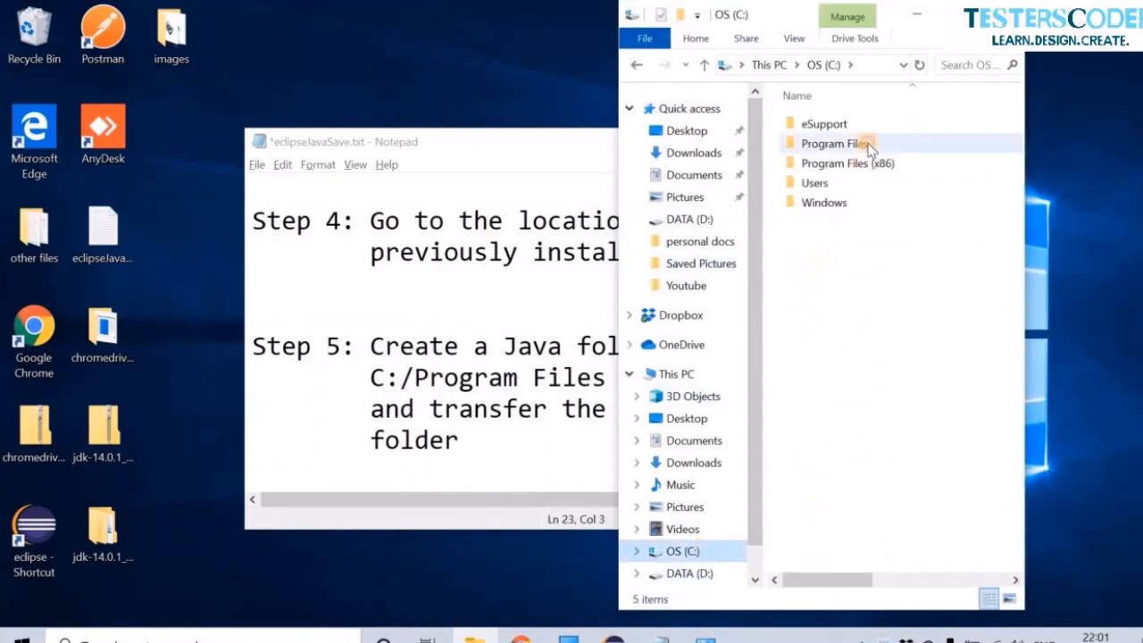
pyautogui.doubleClick(864, 144)
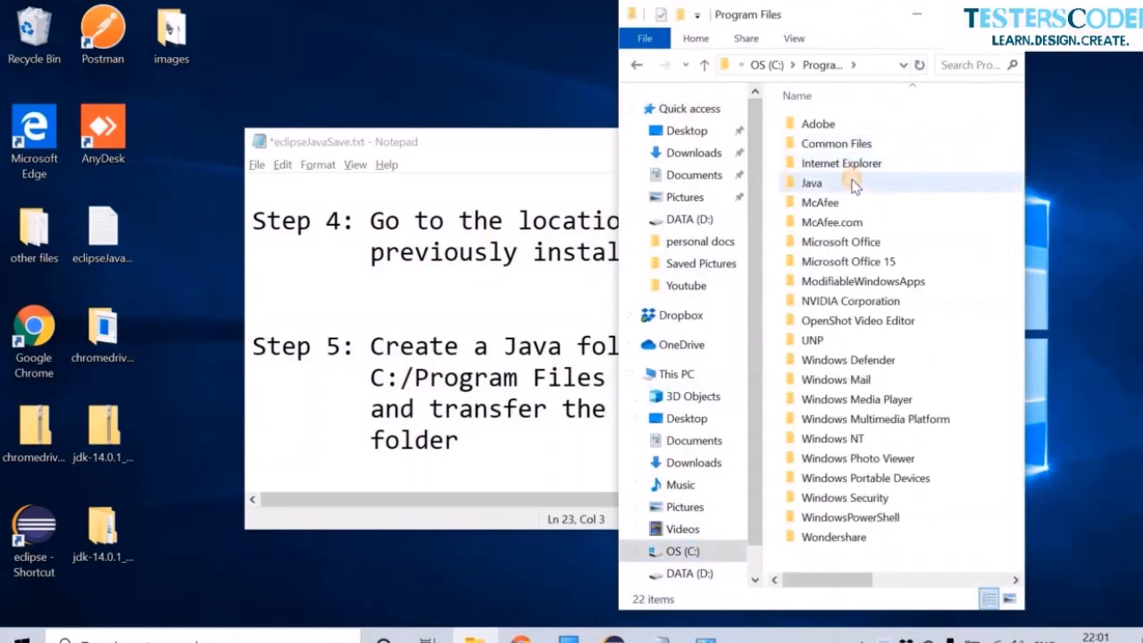
pyautogui.click(855, 183)
pyautogui.doubleClick(853, 183)
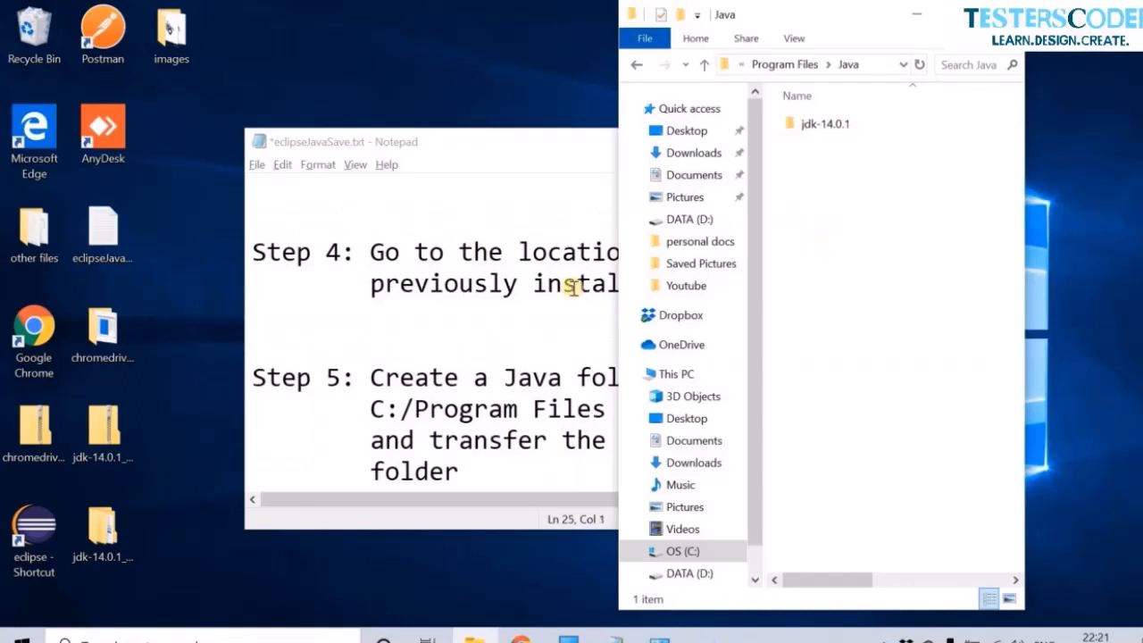
# Return to the Notepad notes and read the instructions for Step 6
pyautogui.click(532, 333)
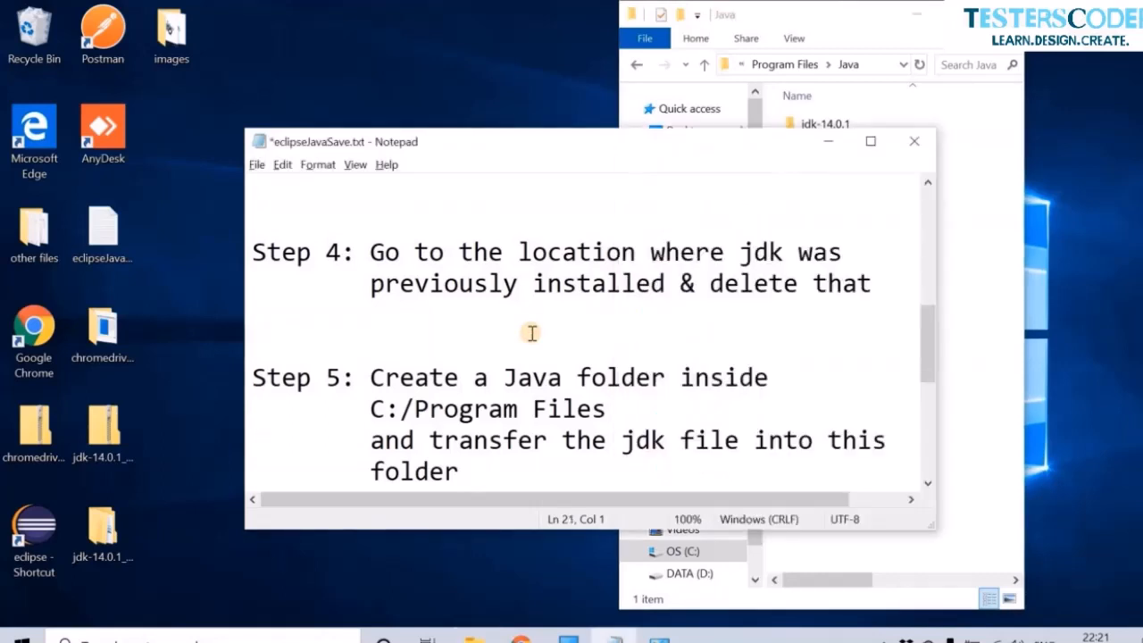
pyautogui.press('Down')
pyautogui.press('Down')
pyautogui.press('Down')
pyautogui.press('Down')
pyautogui.press('Down')
pyautogui.press('Down')
pyautogui.press('Down')
pyautogui.press('Down')
pyautogui.press('Down')
pyautogui.press('Down')
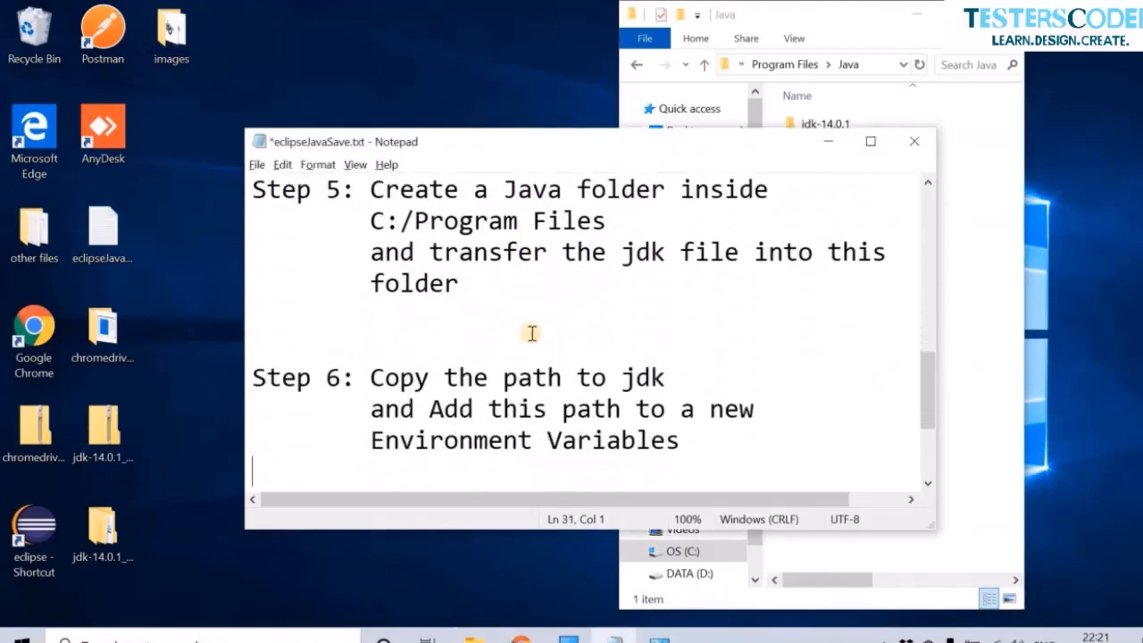
pyautogui.press('Down')
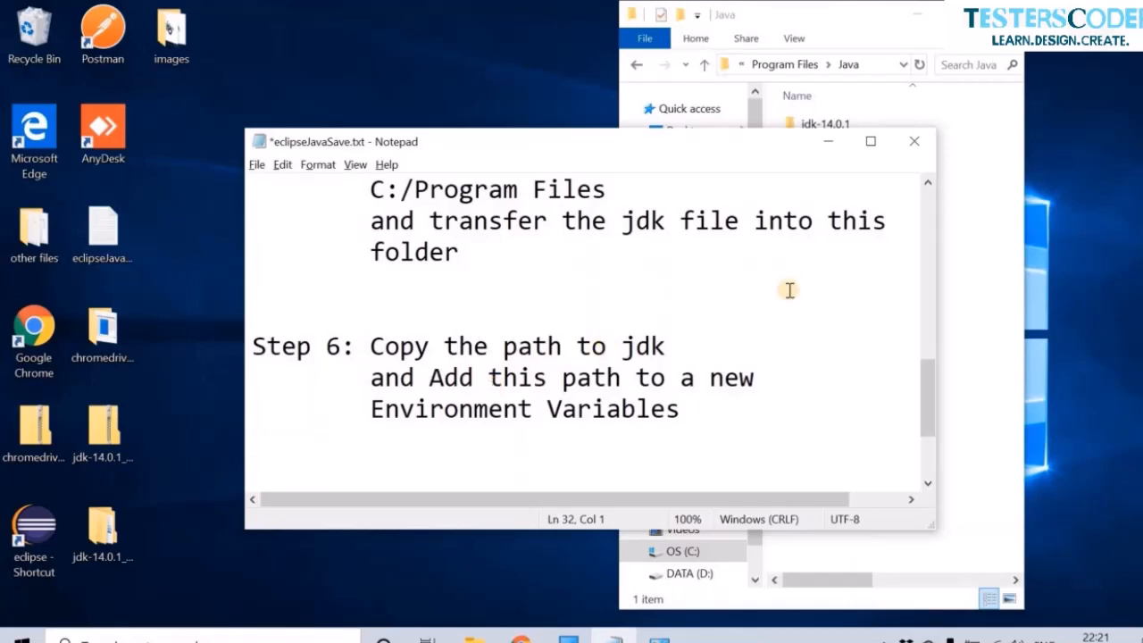
# Switch back to File Explorer, open the jdk-14.0.1 folder inside Java and copy its full path
pyautogui.click(969, 243)
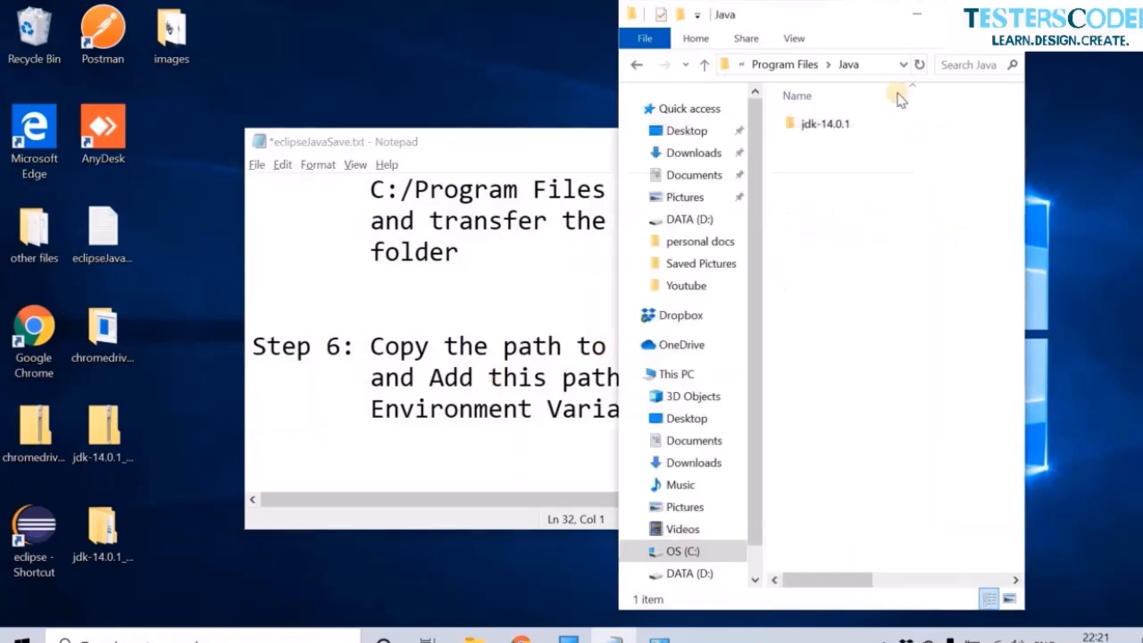
pyautogui.doubleClick(862, 123)
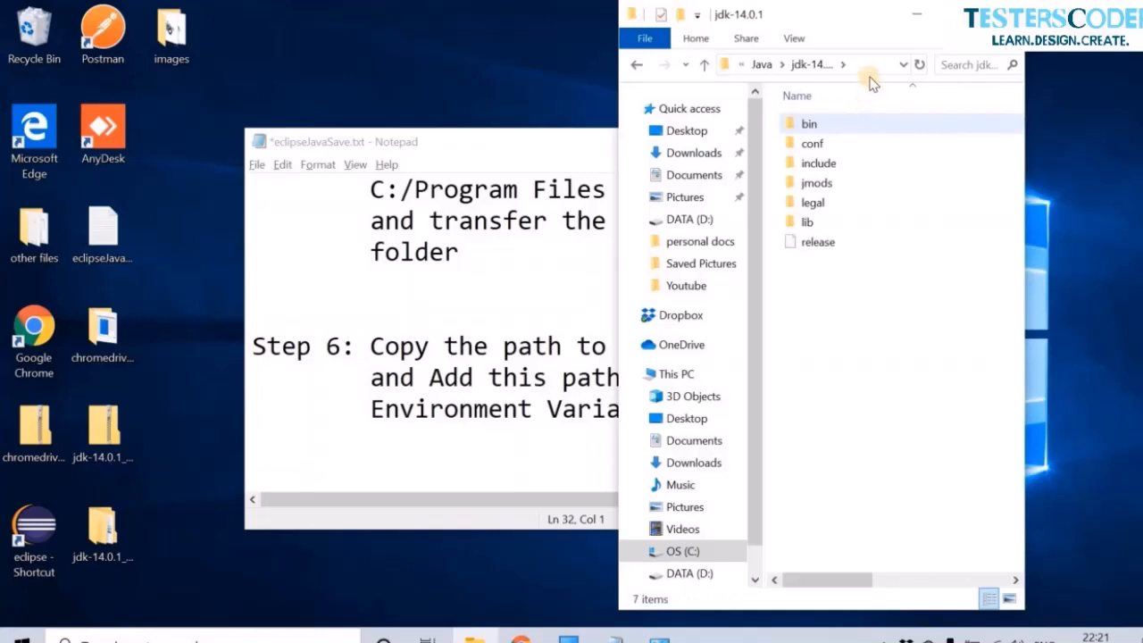
pyautogui.click(870, 64)
pyautogui.hotkey('ctrl', 'c')
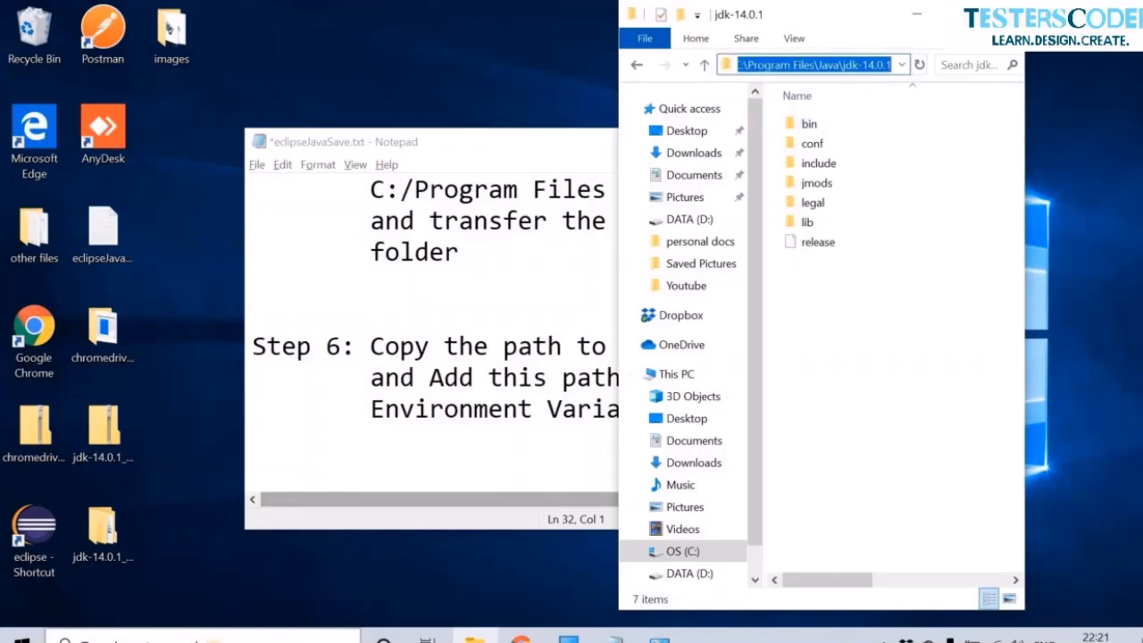
# Search Windows for "env", open the system environment variables settings and bring up the Environment Variables dialog
pyautogui.click(207, 641)
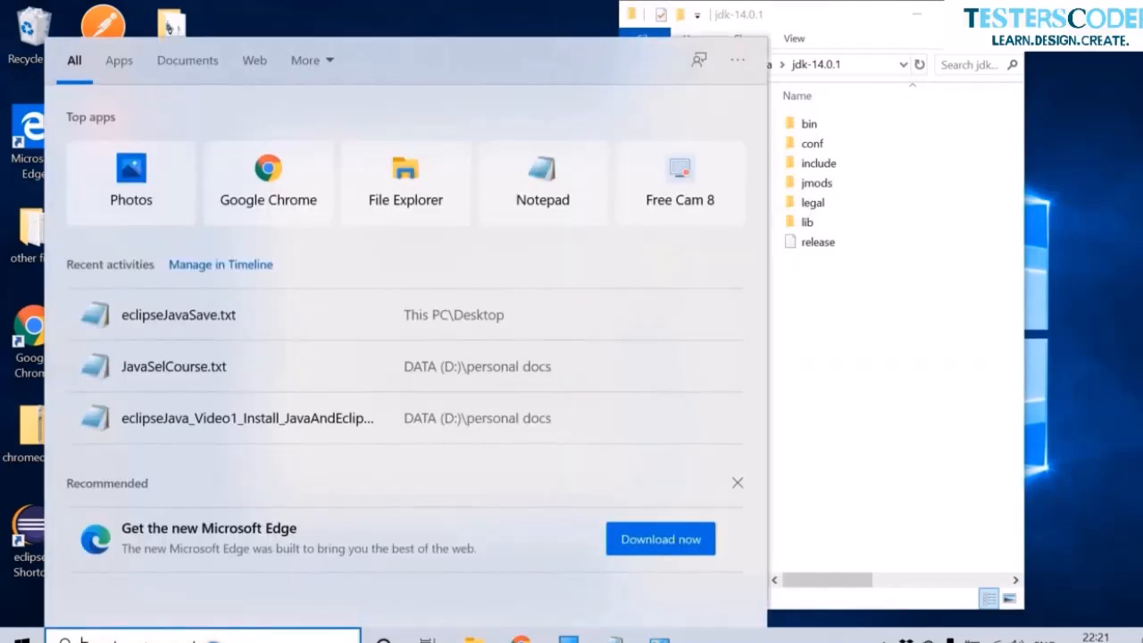
pyautogui.write('env')
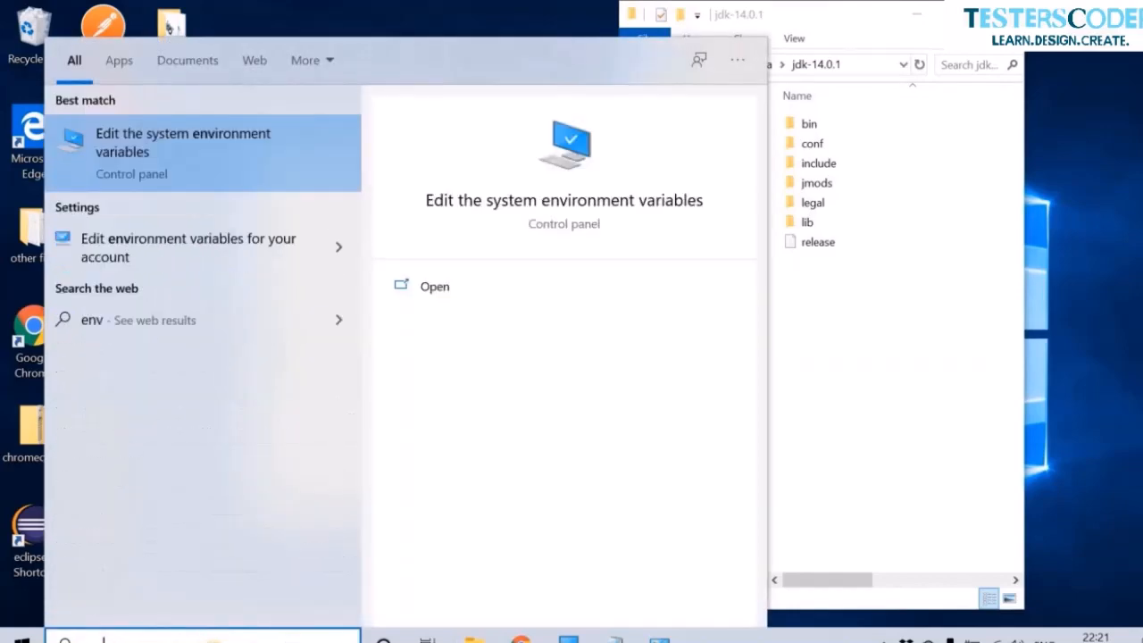
pyautogui.press('Return')
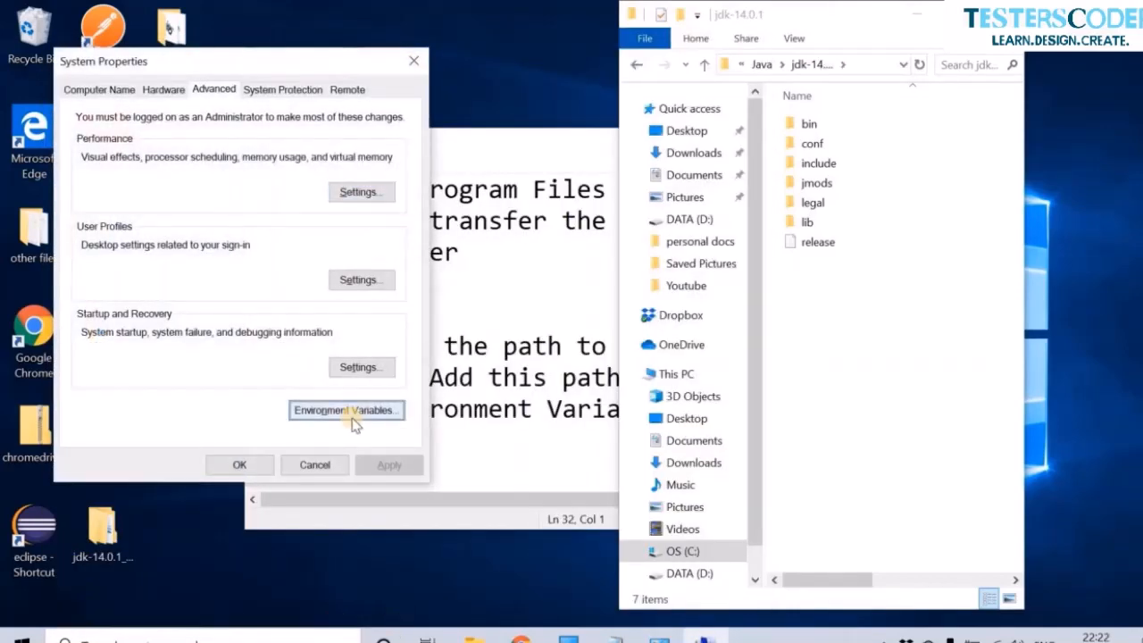
pyautogui.click(348, 411)
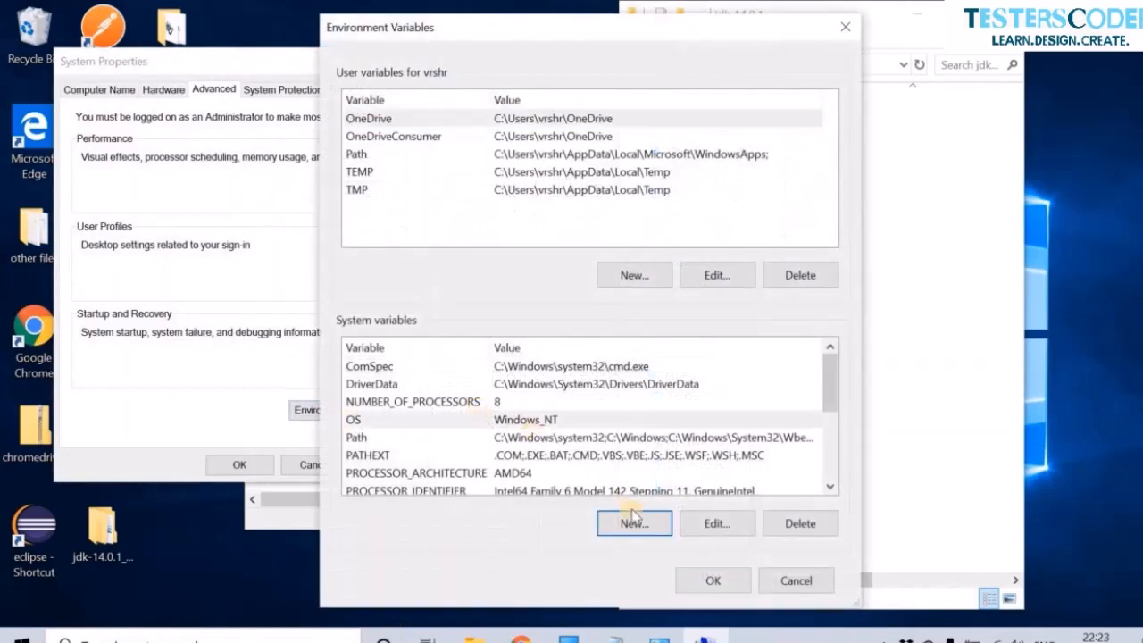
# Create a new system variable named JAVA_HOME with the copied path C:\Program Files\Java\jdk-14.0.1 as its value
pyautogui.click(637, 526)
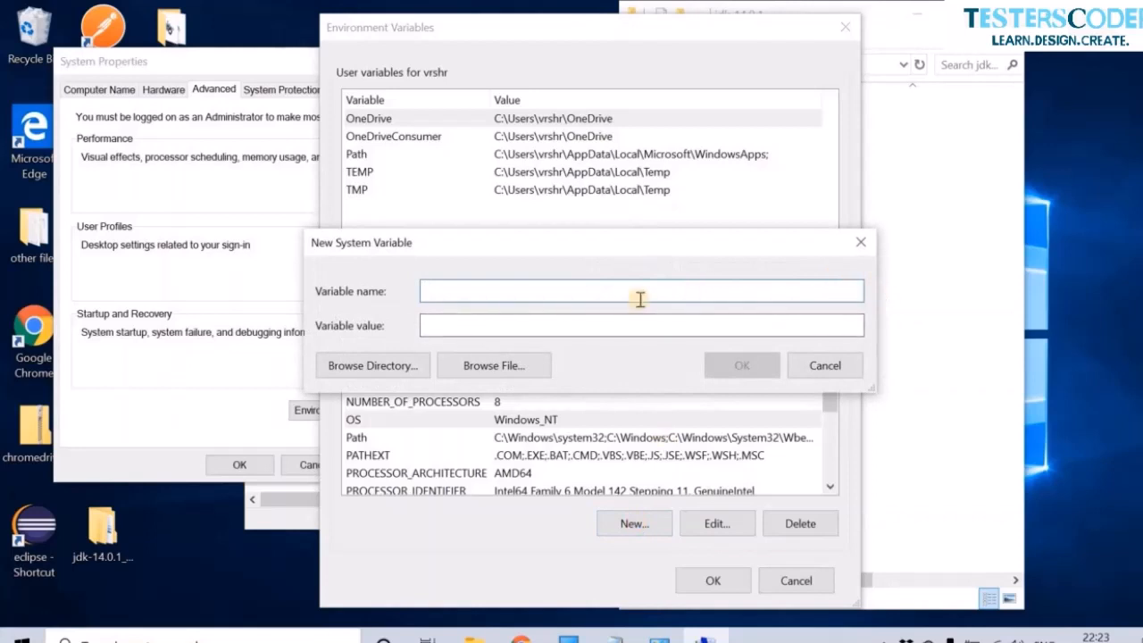
pyautogui.write('JA')
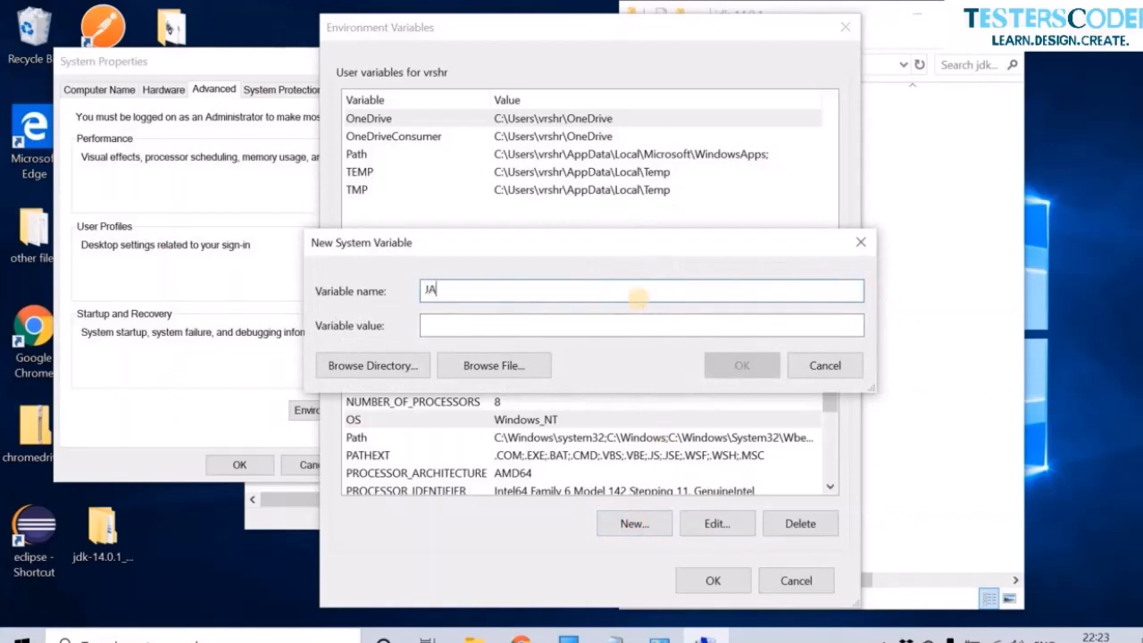
pyautogui.write('VA_HOME')
pyautogui.press('Tab')
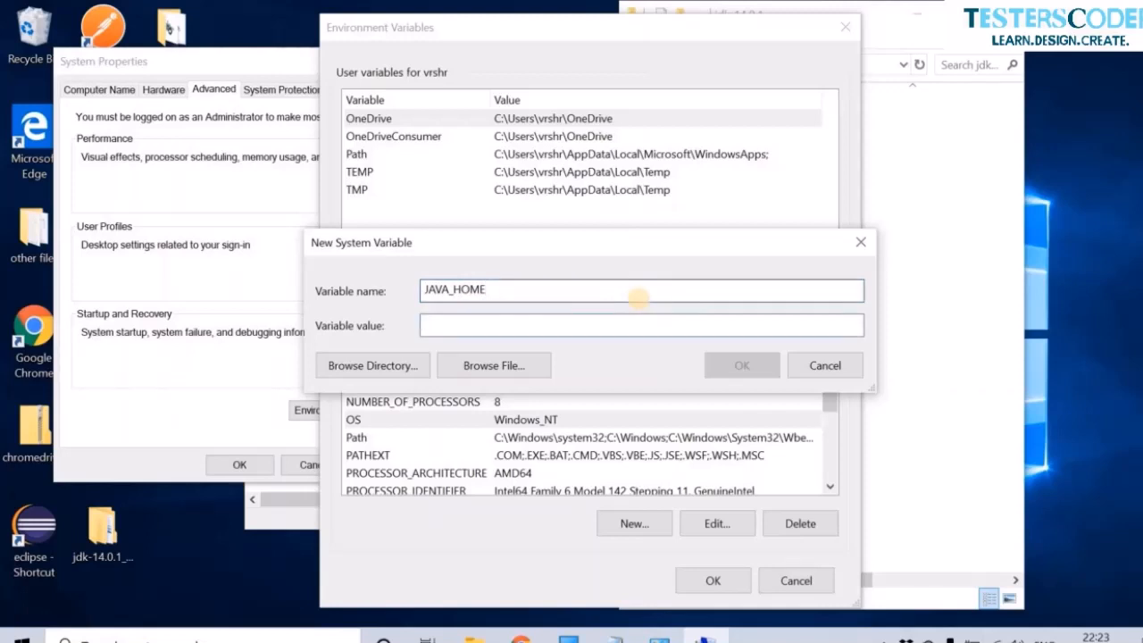
pyautogui.hotkey('ctrl', 'v')
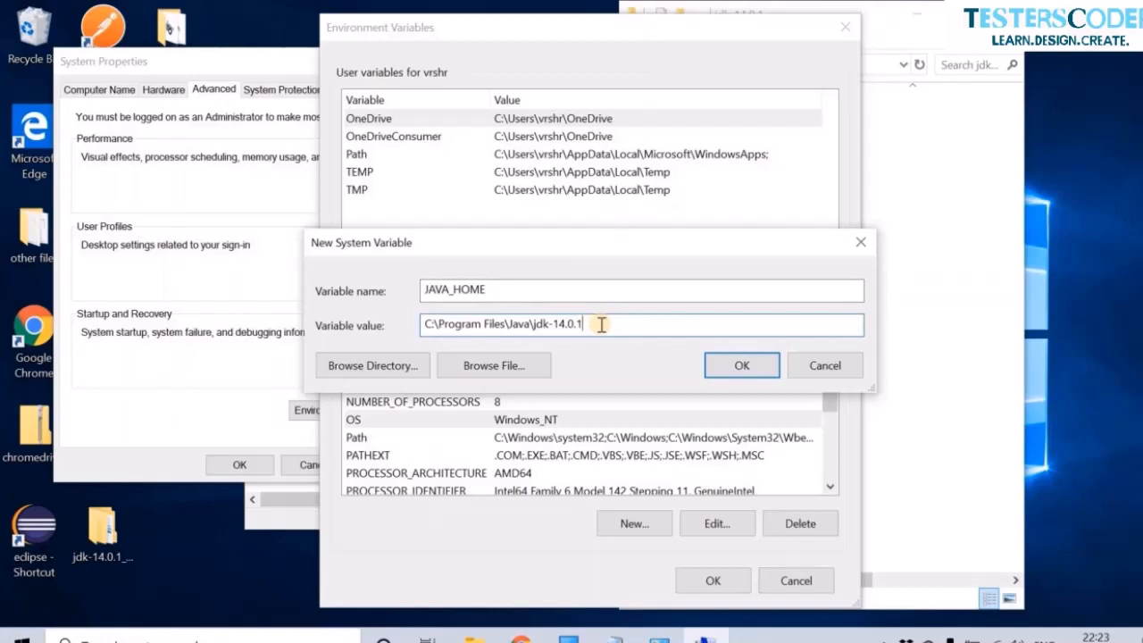
pyautogui.click(738, 366)
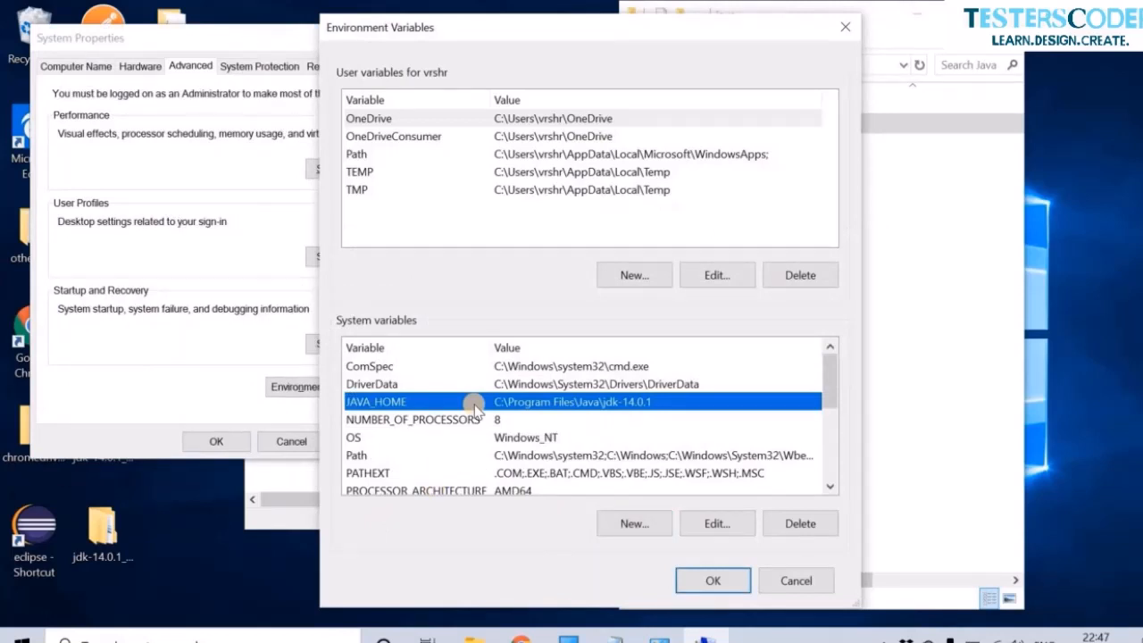
# Add a new entry %JAVA_HOME%\bin to the system Path variable and confirm all open dialogs, including System Properties
pyautogui.click(474, 456)
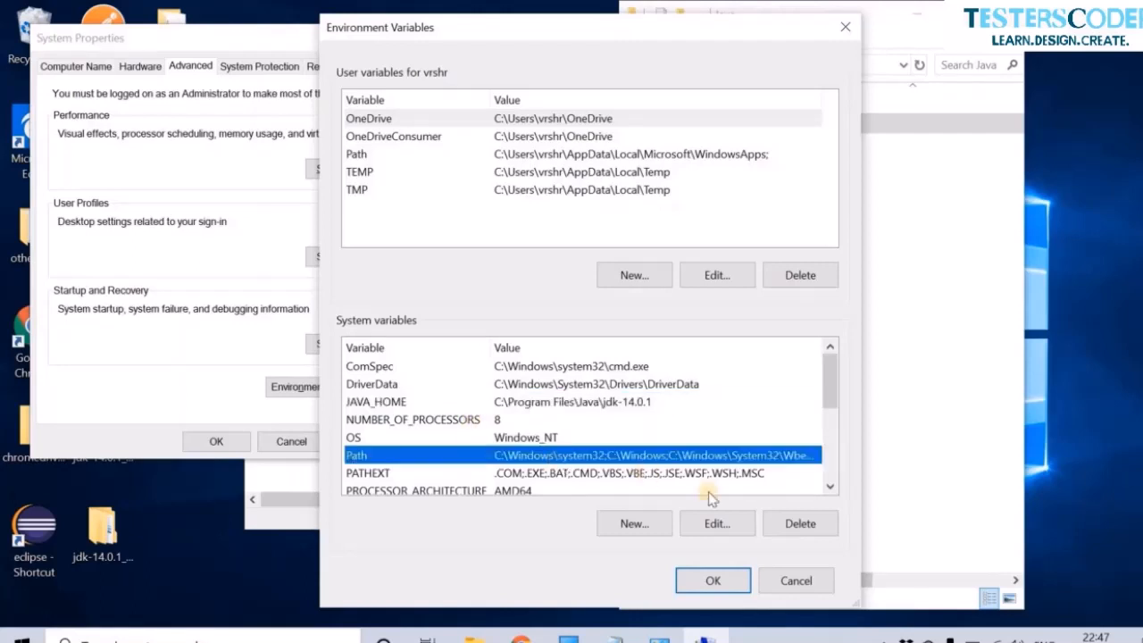
pyautogui.click(728, 522)
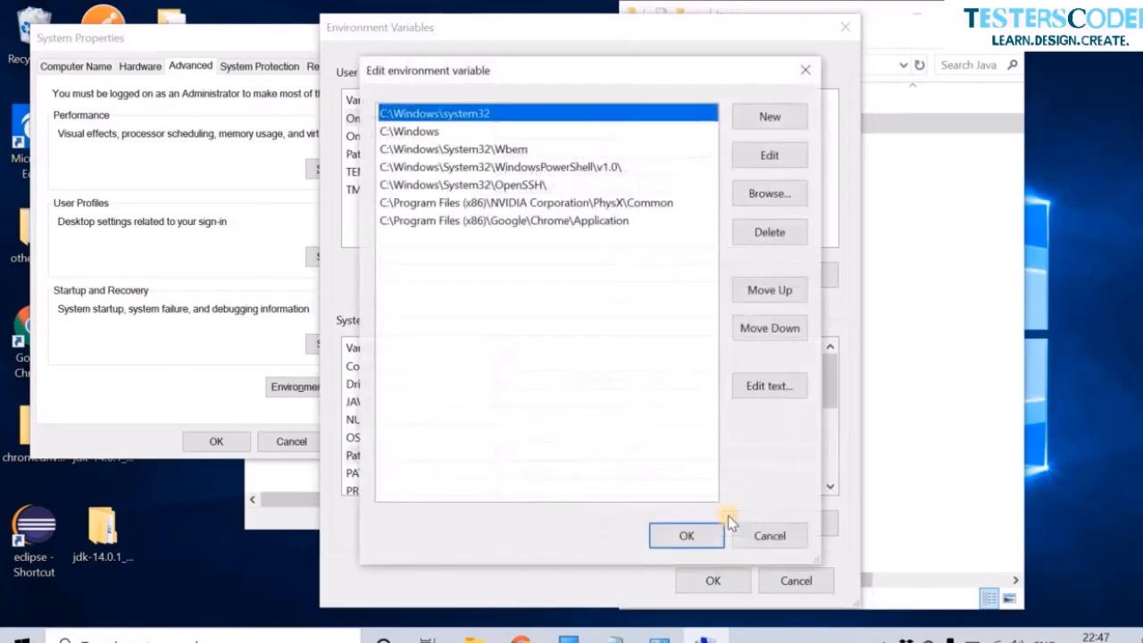
pyautogui.click(773, 125)
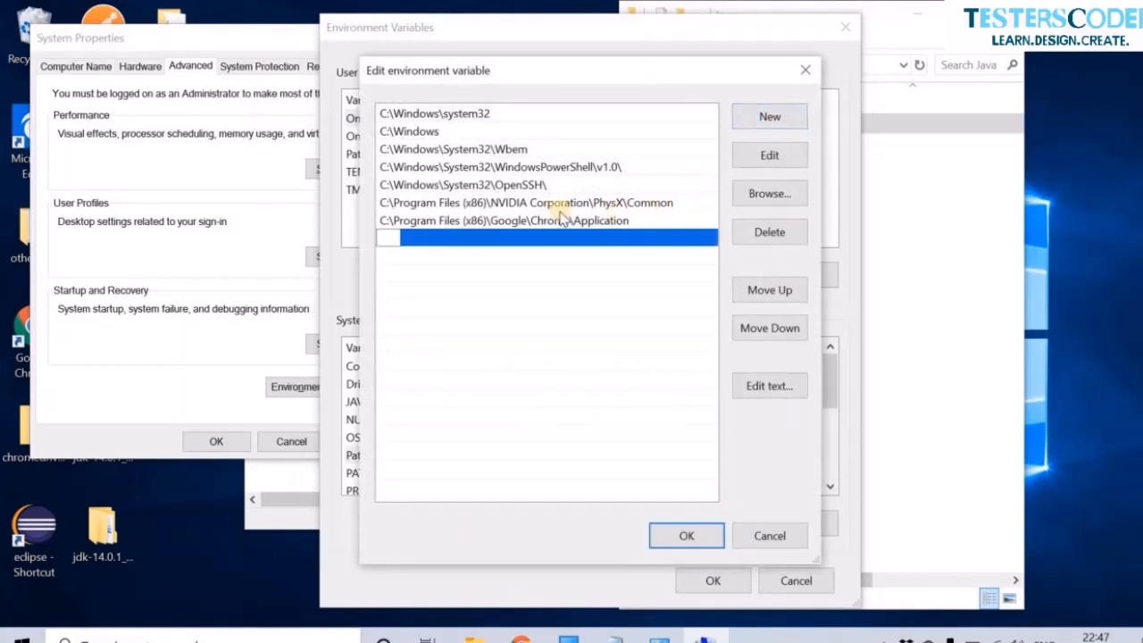
pyautogui.write('%JAVA_H')
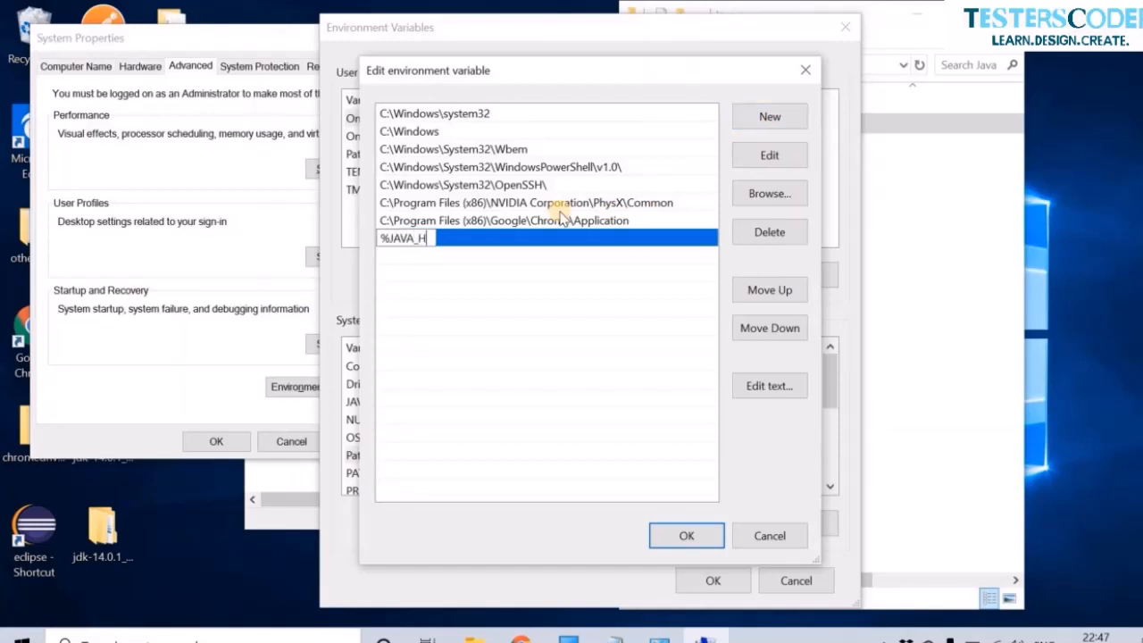
pyautogui.write('OME%')
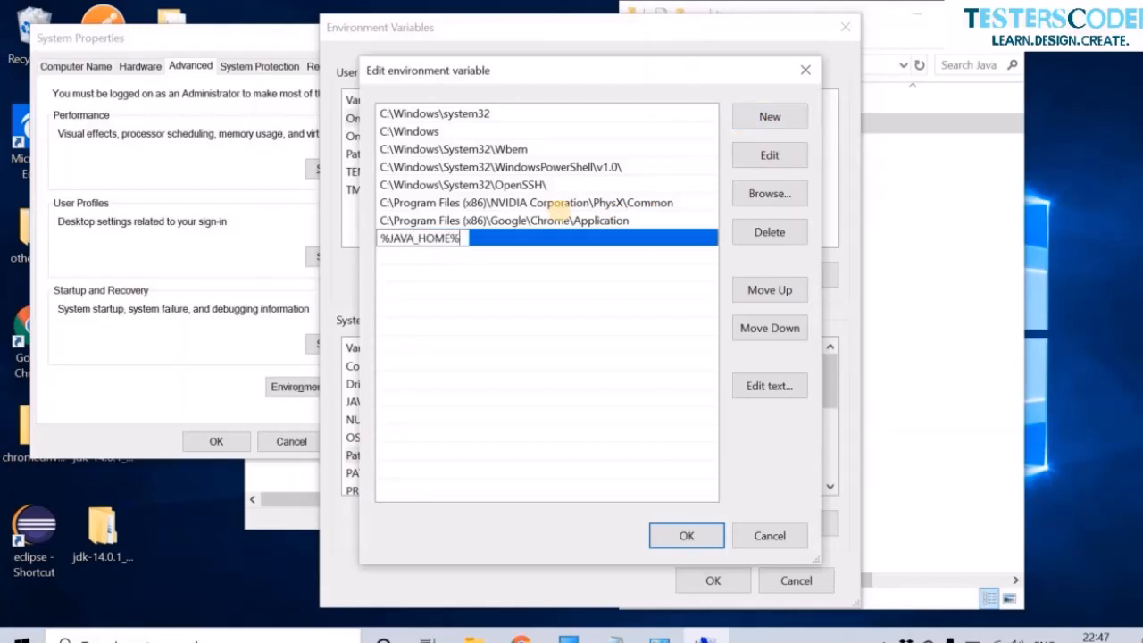
pyautogui.write('\\bin')
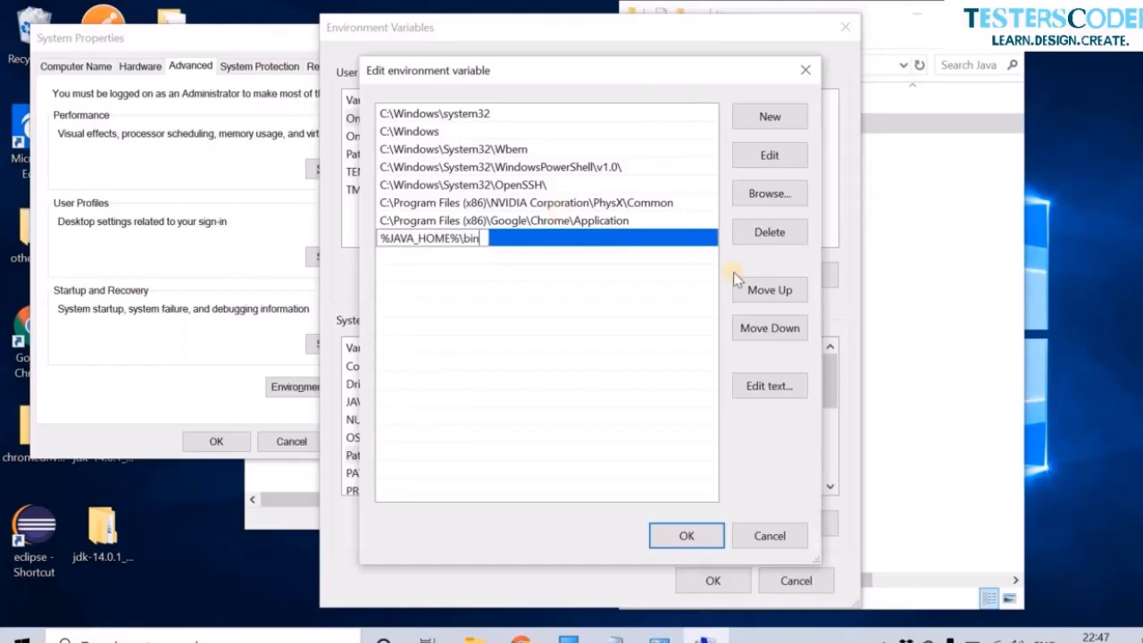
pyautogui.click(686, 534)
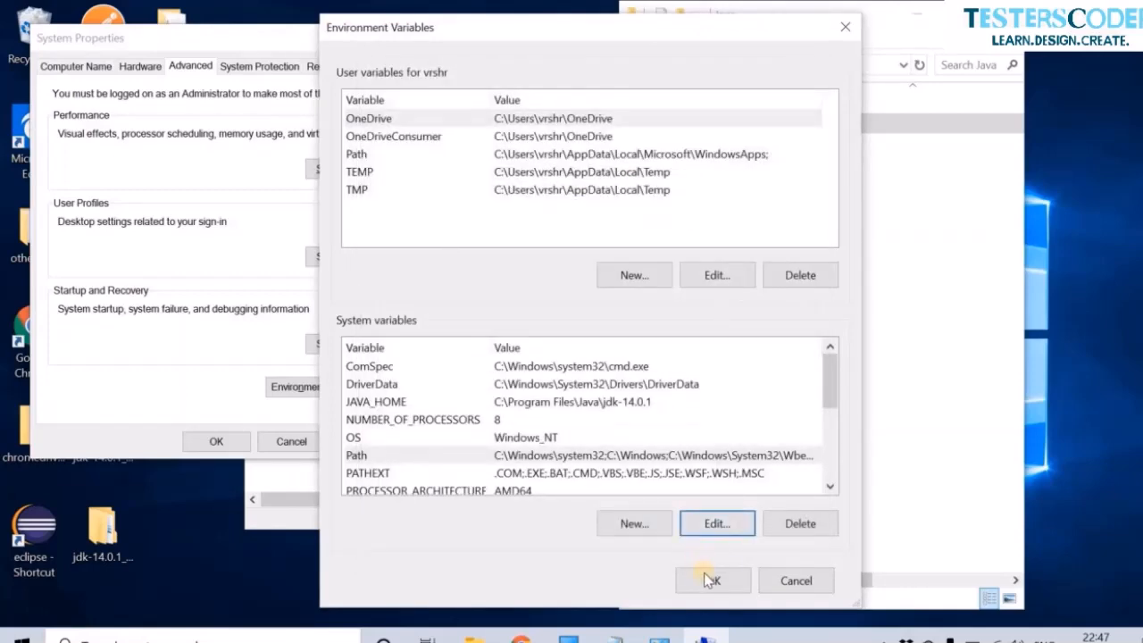
pyautogui.click(702, 572)
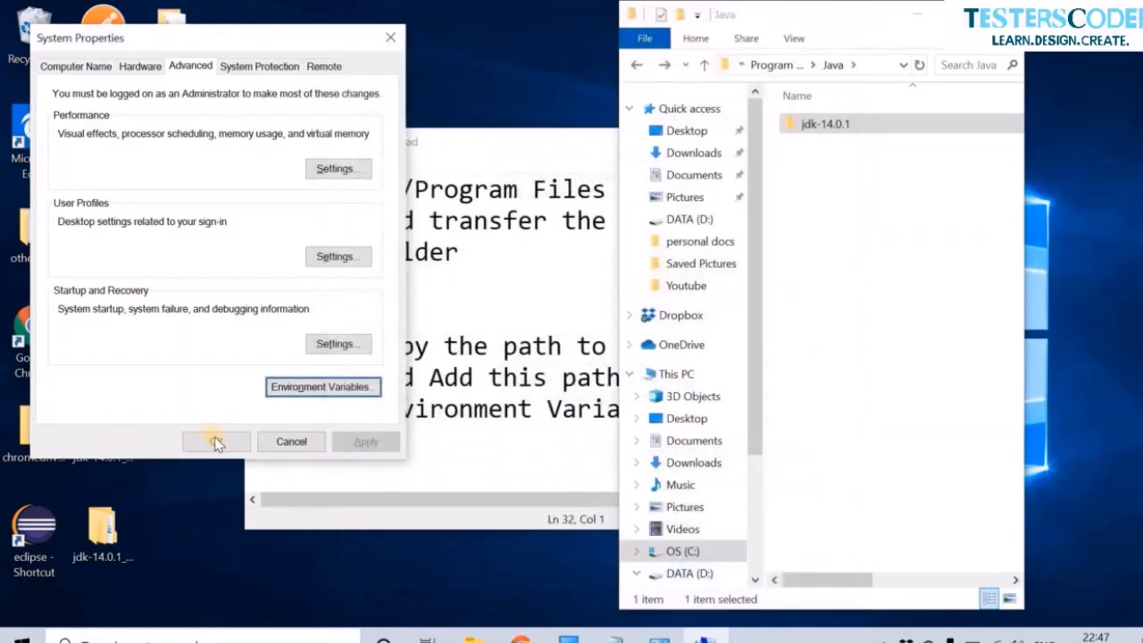
pyautogui.click(214, 440)
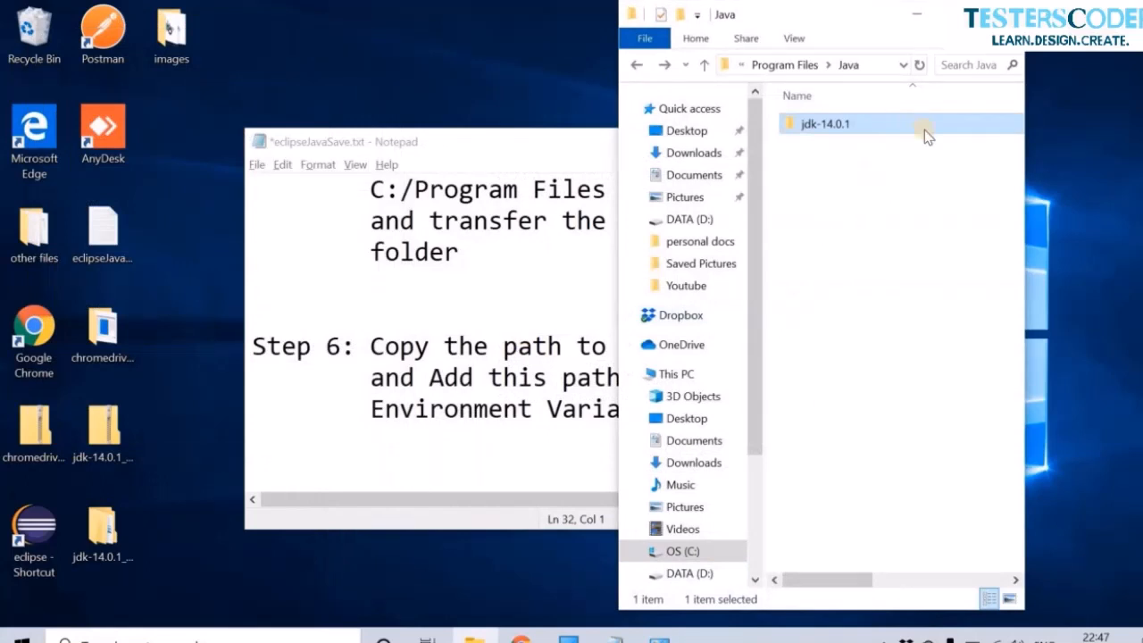
# Return to the Notepad notes and read the instructions for Step 7
pyautogui.click(599, 244)
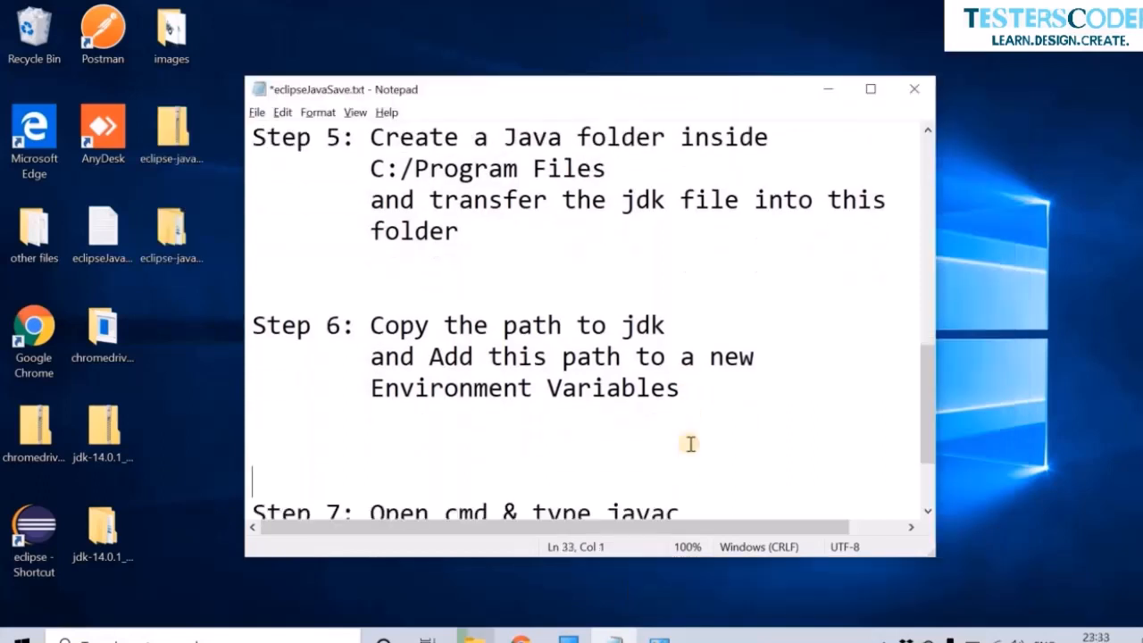
pyautogui.press('Down')
pyautogui.press('Down')
pyautogui.press('Down')
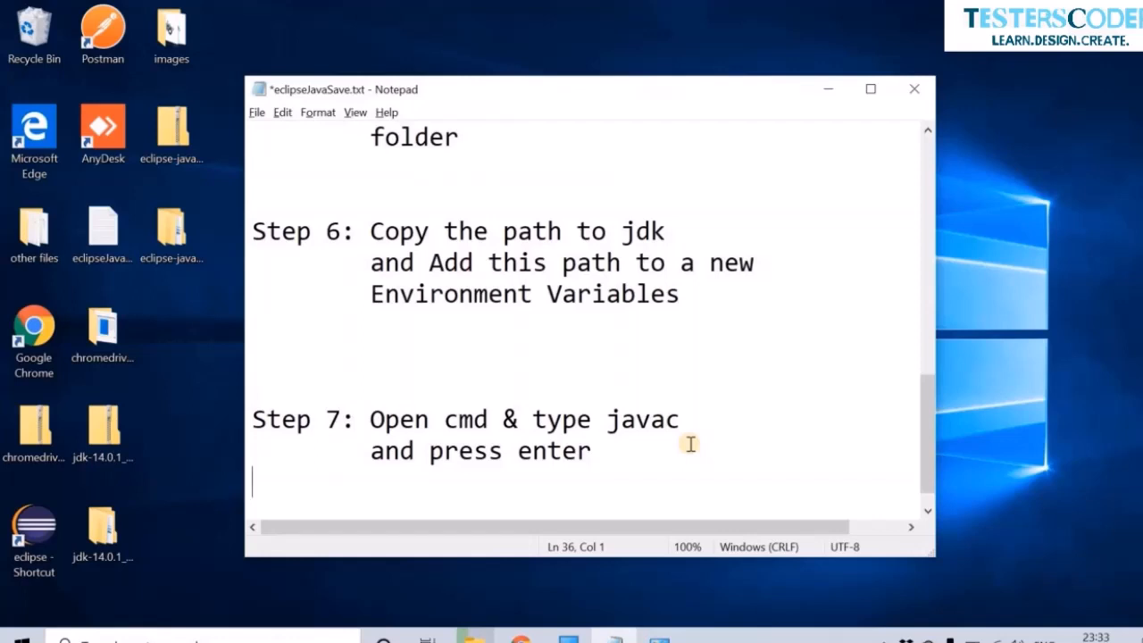
# Search Windows for "cmd", open the Command Prompt and run javac
pyautogui.click(283, 641)
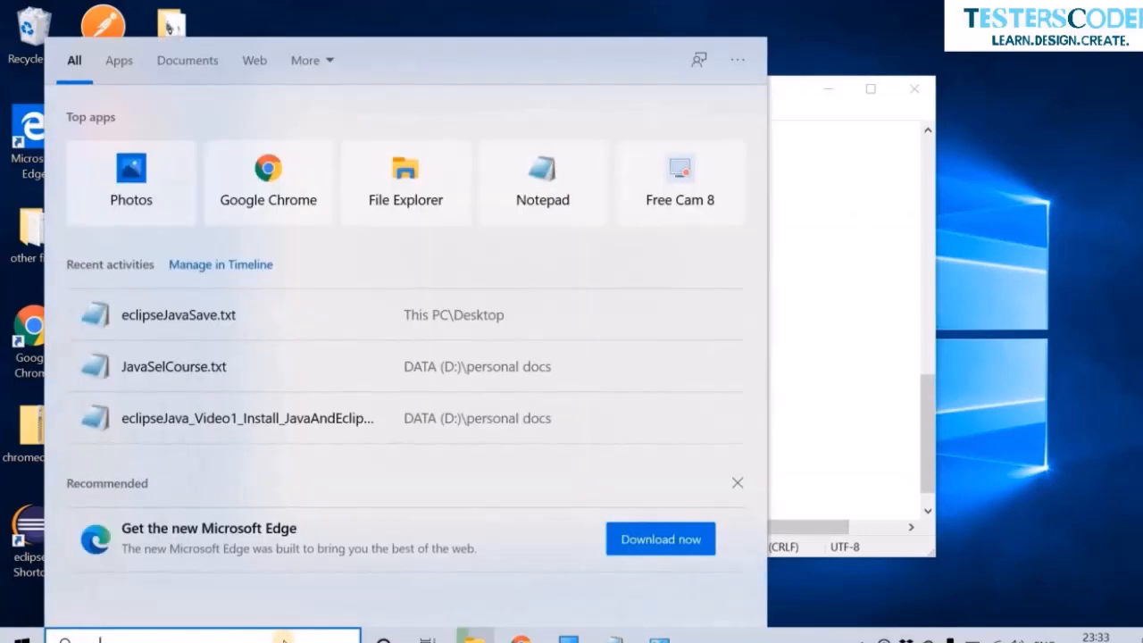
pyautogui.write('cmd')
pyautogui.press('Return')
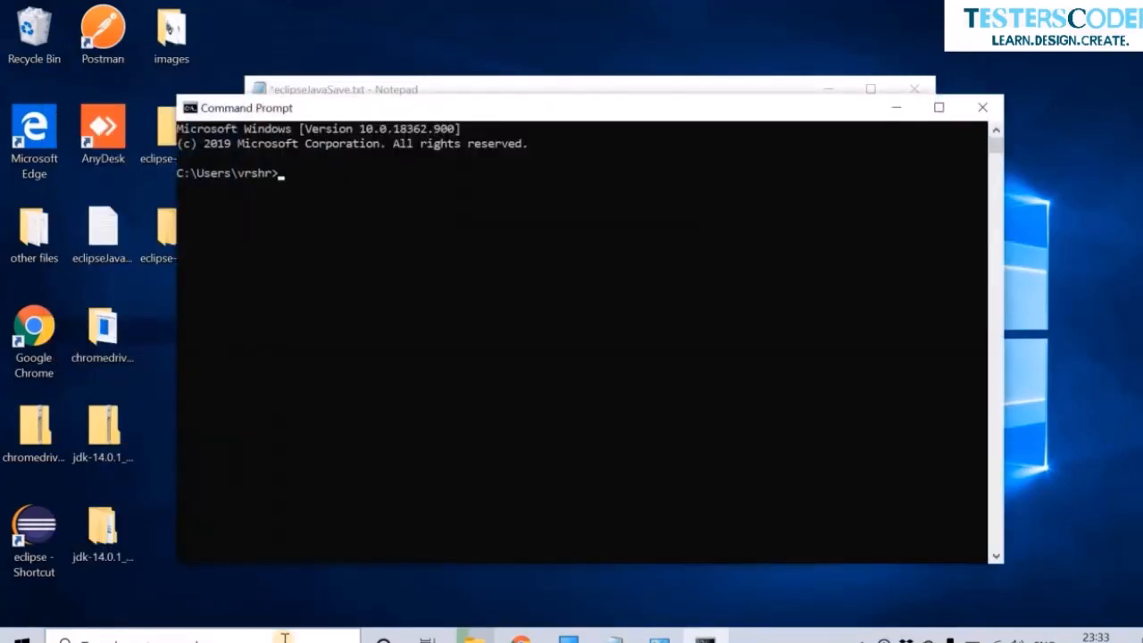
pyautogui.write('javac')
pyautogui.press('Return')
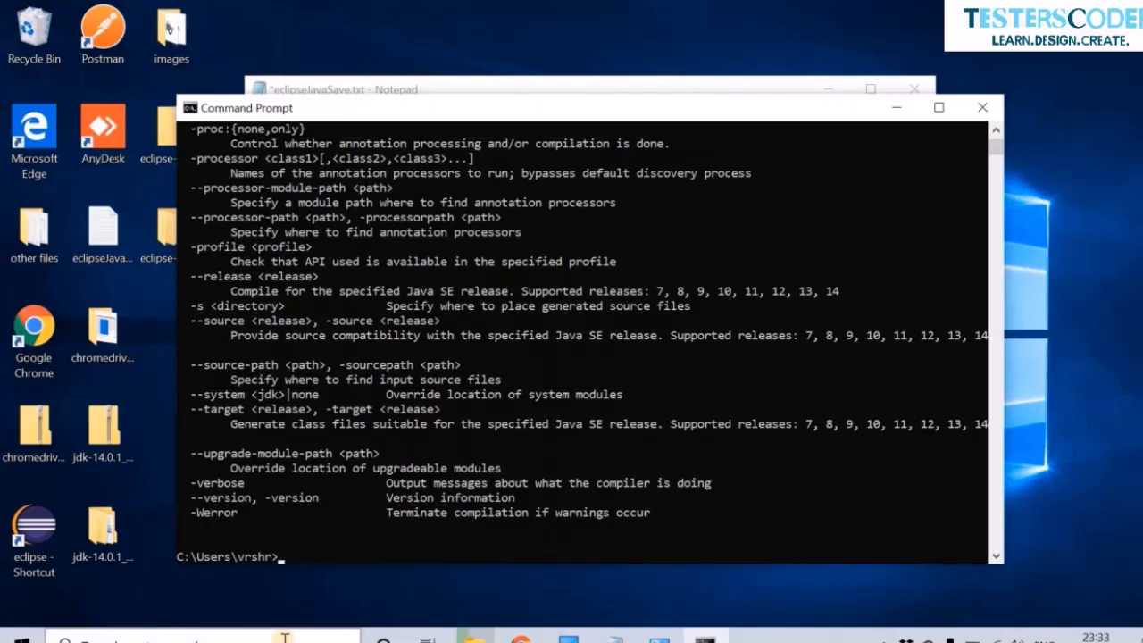
# Check the installed compiler version with javac -version, then minimize the Command Prompt
pyautogui.write('javac -version')
pyautogui.press('Return')
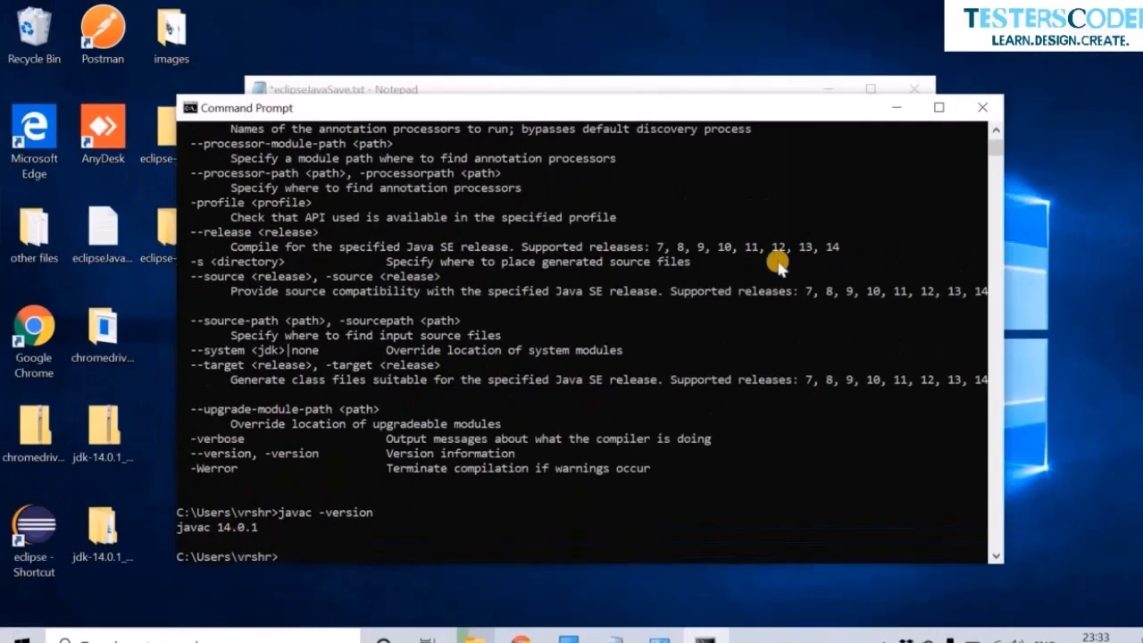
pyautogui.click(897, 108)
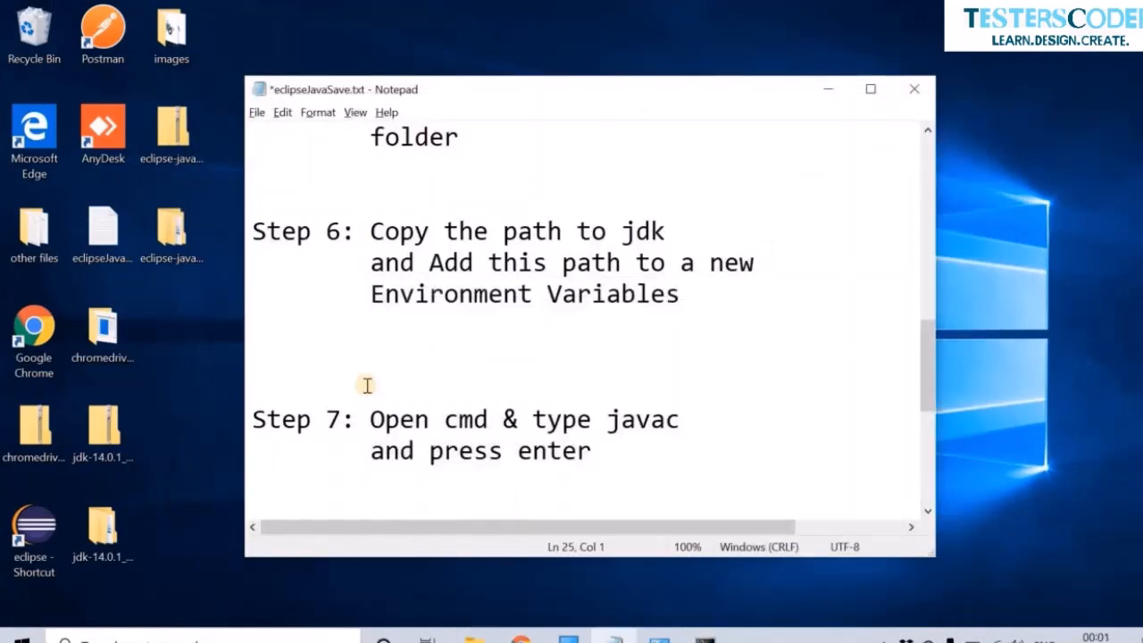
# Read on in the Notepad notes past Step 7 to the instruction for Step 8
pyautogui.press('Down')
pyautogui.press('Down')
pyautogui.press('Down')
pyautogui.press('Down')
pyautogui.press('Down')
pyautogui.press('Down')
pyautogui.press('Down')
pyautogui.press('Down')
pyautogui.press('Down')
pyautogui.press('Down')
pyautogui.press('Down')
pyautogui.press('Down')
pyautogui.press('Down')
# Run eclipse.exe from the eclipse subfolder of the extracted eclipse-java-2020-06 desktop folder and launch it with the proposed eclipse-workspace directory
pyautogui.click(829, 88)
pyautogui.click(185, 225)
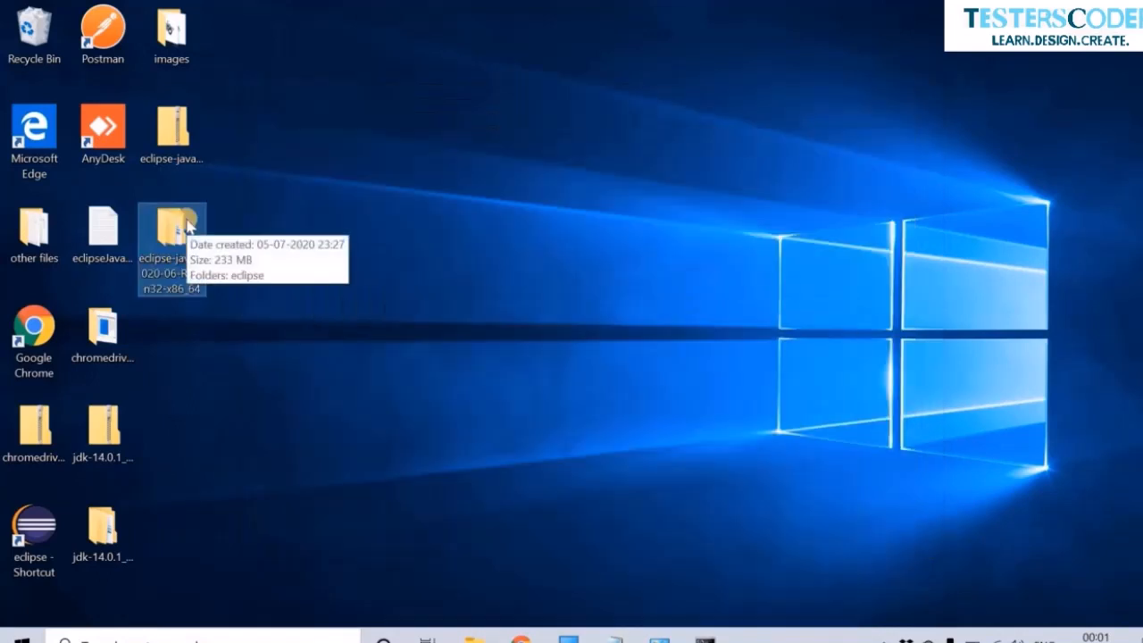
pyautogui.doubleClick(188, 226)
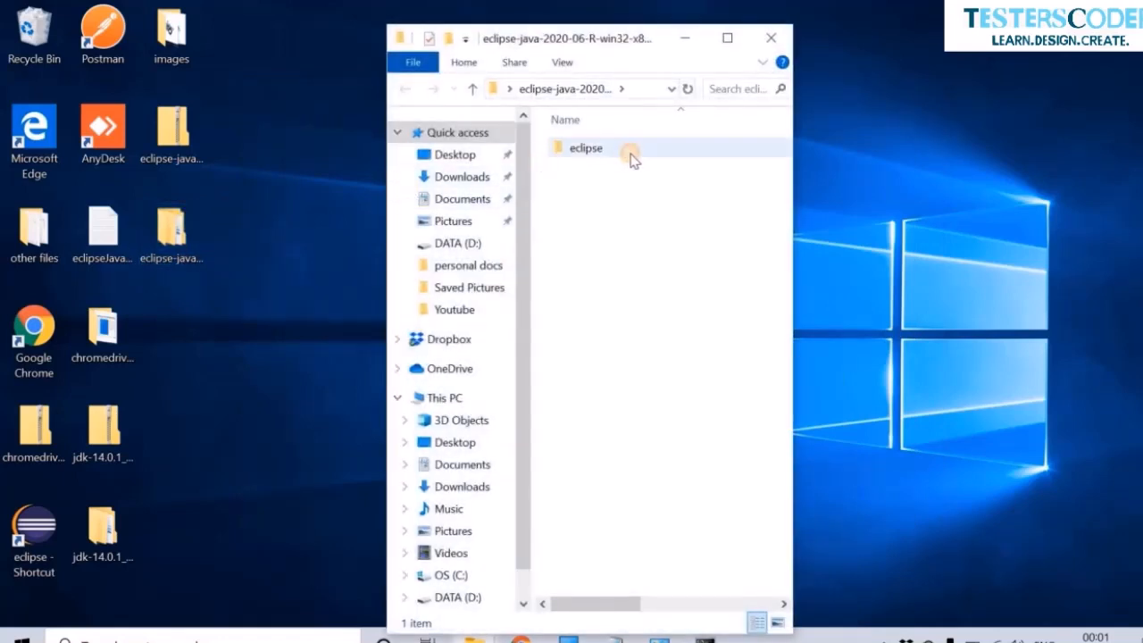
pyautogui.doubleClick(631, 156)
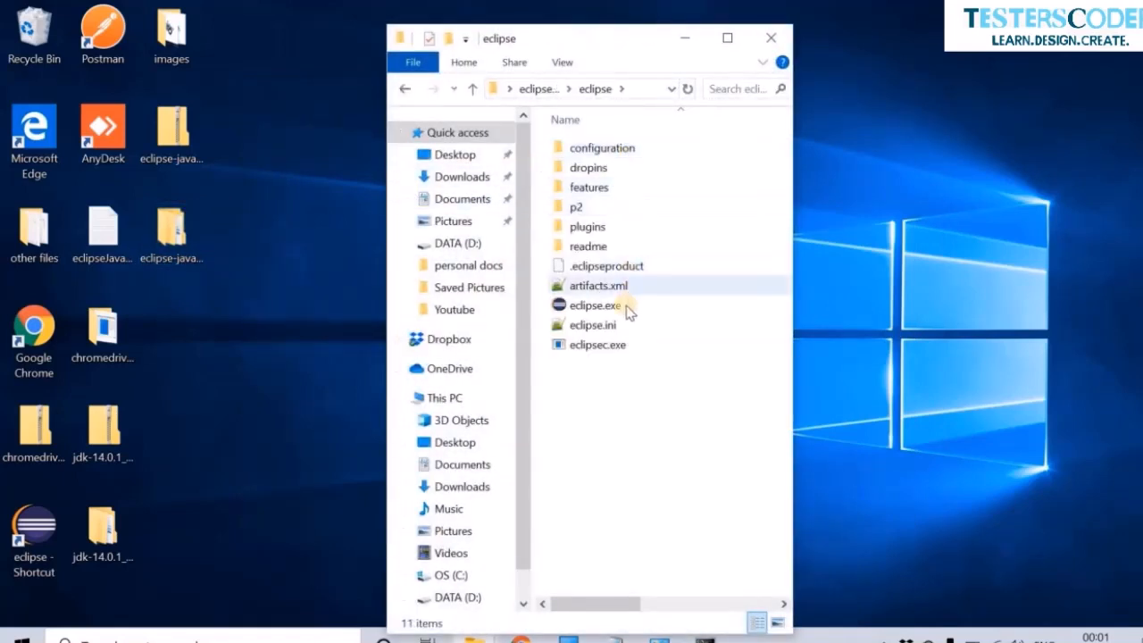
pyautogui.click(628, 307)
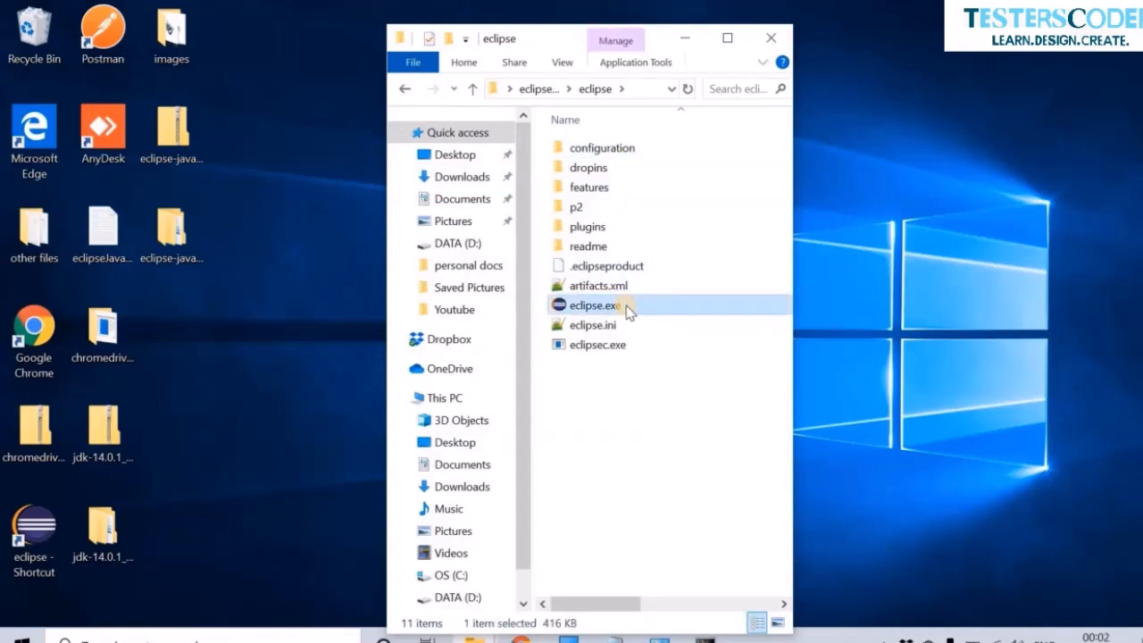
pyautogui.doubleClick(628, 306)
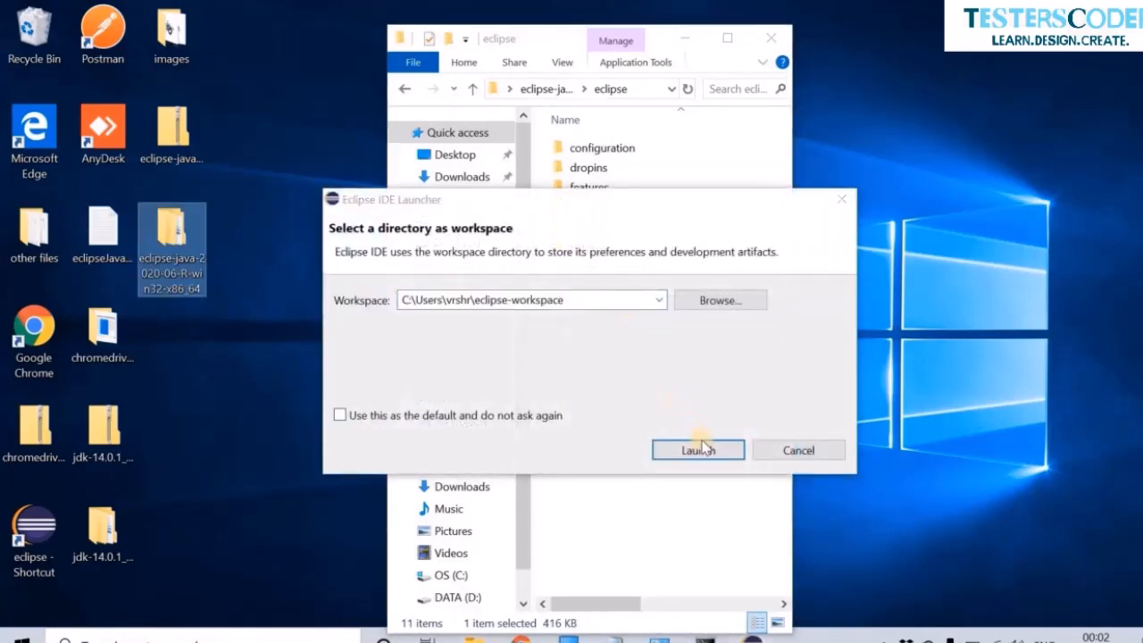
pyautogui.click(699, 450)
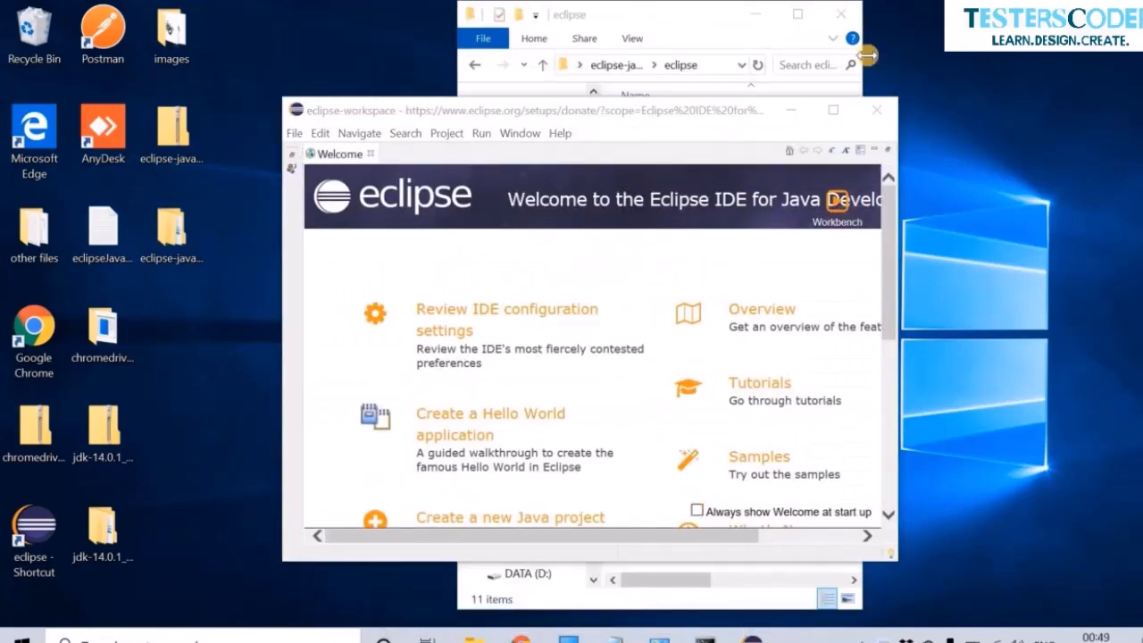
# Exit the Eclipse IDE and return to the eclipseJavaSave.txt notes in Notepad
pyautogui.click(877, 108)
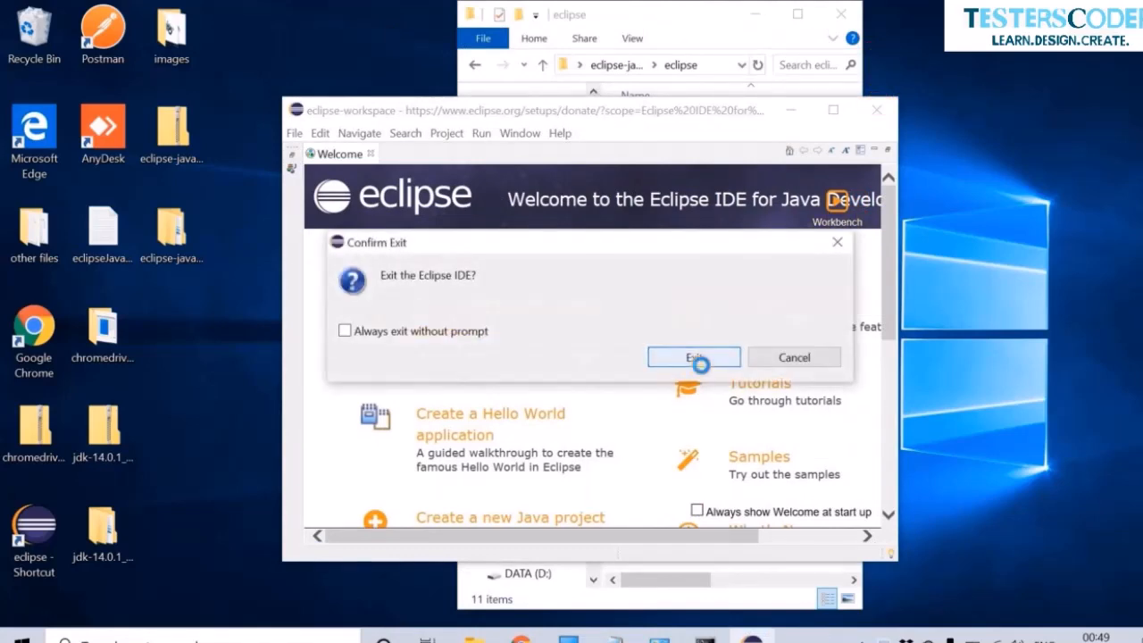
pyautogui.click(693, 360)
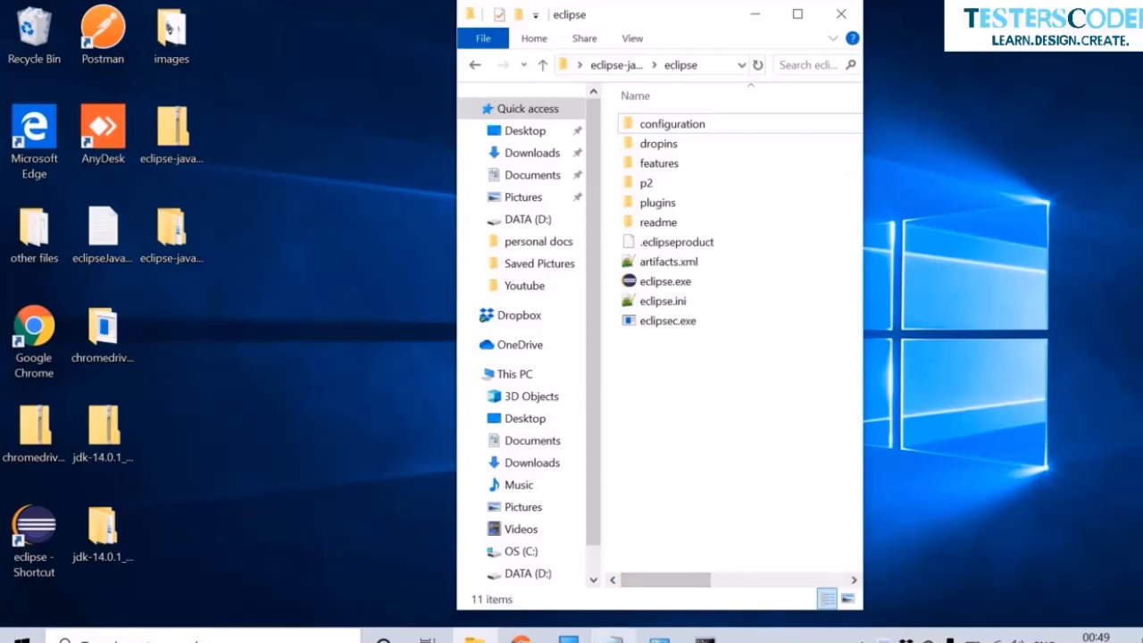
pyautogui.click(615, 635)
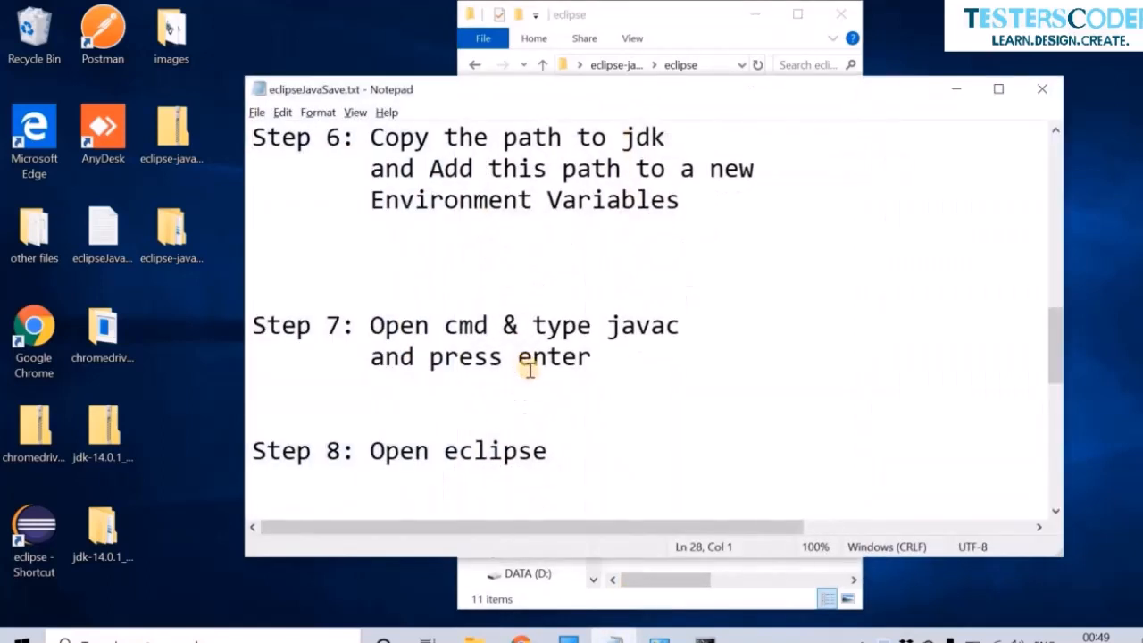
# Read Step 9 of the notes, examining the explanations of error codes 1 and 13
pyautogui.press('Down')
pyautogui.press('Down')
pyautogui.press('Down')
pyautogui.press('Down')
pyautogui.press('Down')
pyautogui.press('Down')
pyautogui.press('Down')
pyautogui.press('Down')
pyautogui.press('Down')
pyautogui.press('Down')
pyautogui.press('Down')
pyautogui.press('Down')
pyautogui.press('Down')
pyautogui.press('Down')
pyautogui.press('Down')
pyautogui.press('Down')
pyautogui.press('Down')
pyautogui.press('Down')
pyautogui.press('Down')
pyautogui.press('Down')
pyautogui.press('Down')
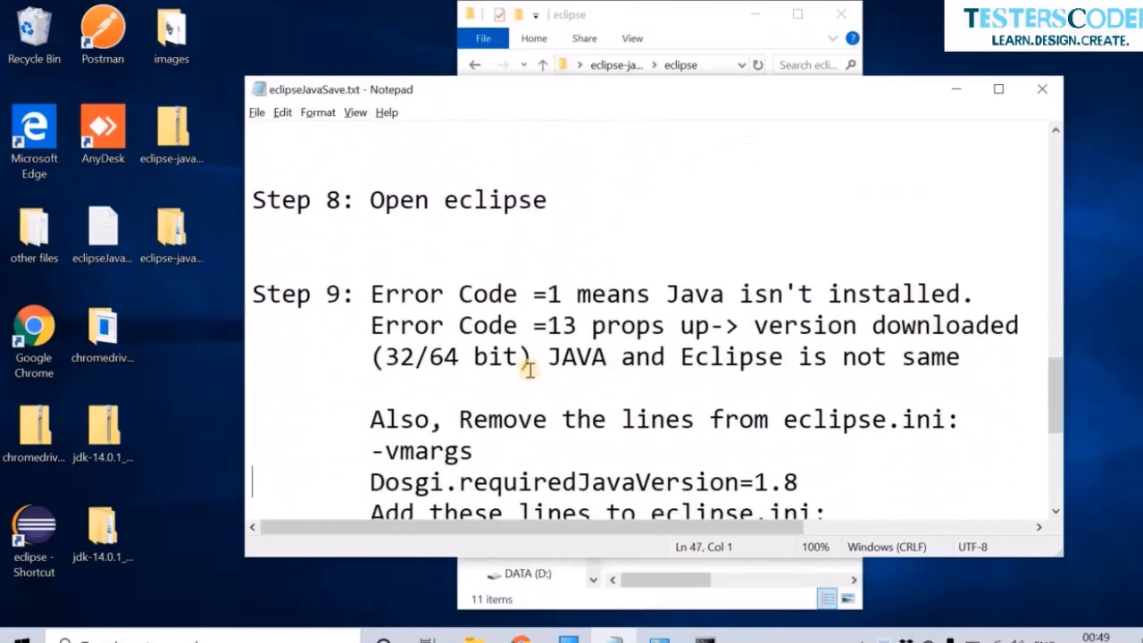
pyautogui.press('Down')
pyautogui.press('Down')
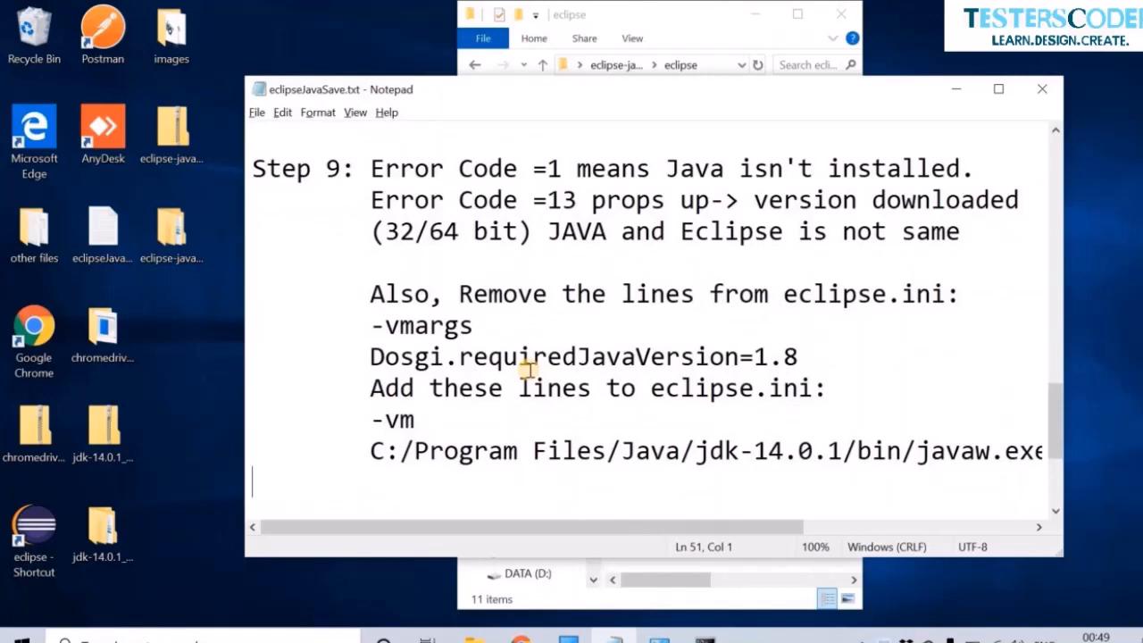
pyautogui.doubleClick(862, 188)
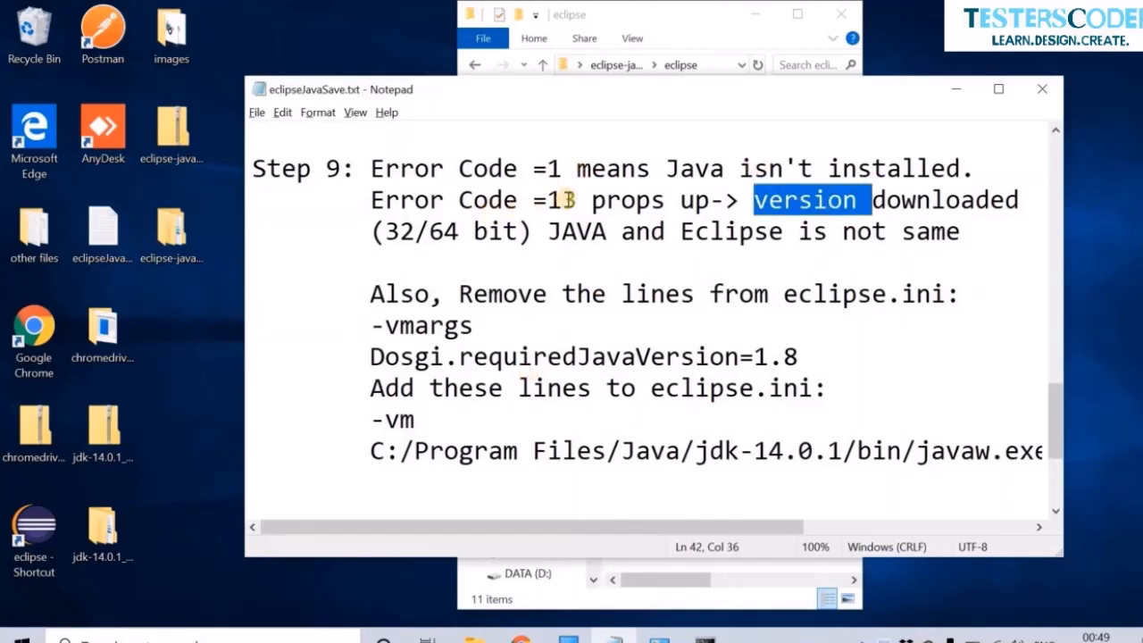
pyautogui.doubleClick(559, 200)
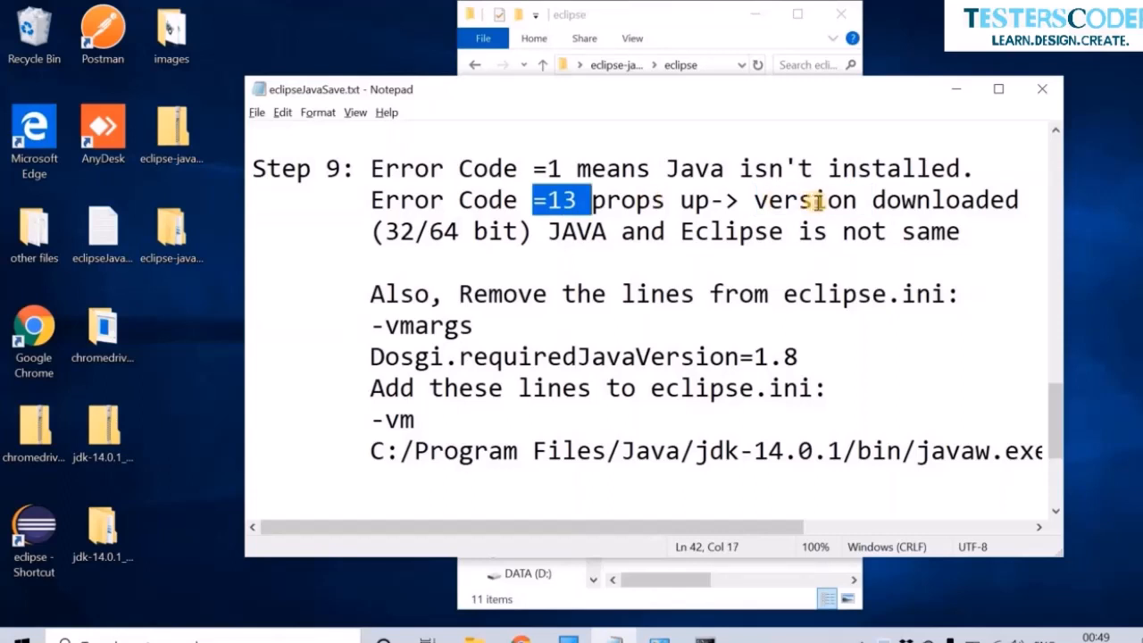
pyautogui.doubleClick(816, 202)
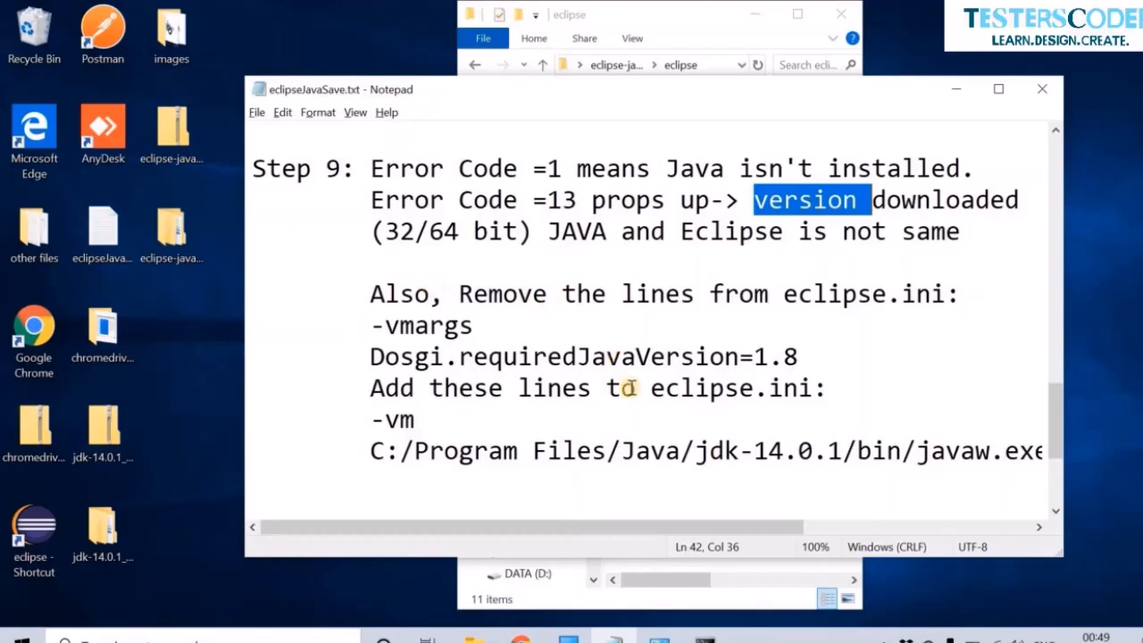
# Examine the eclipse.ini changes in Step 9 and highlight the lines listed for removal
pyautogui.doubleClick(729, 401)
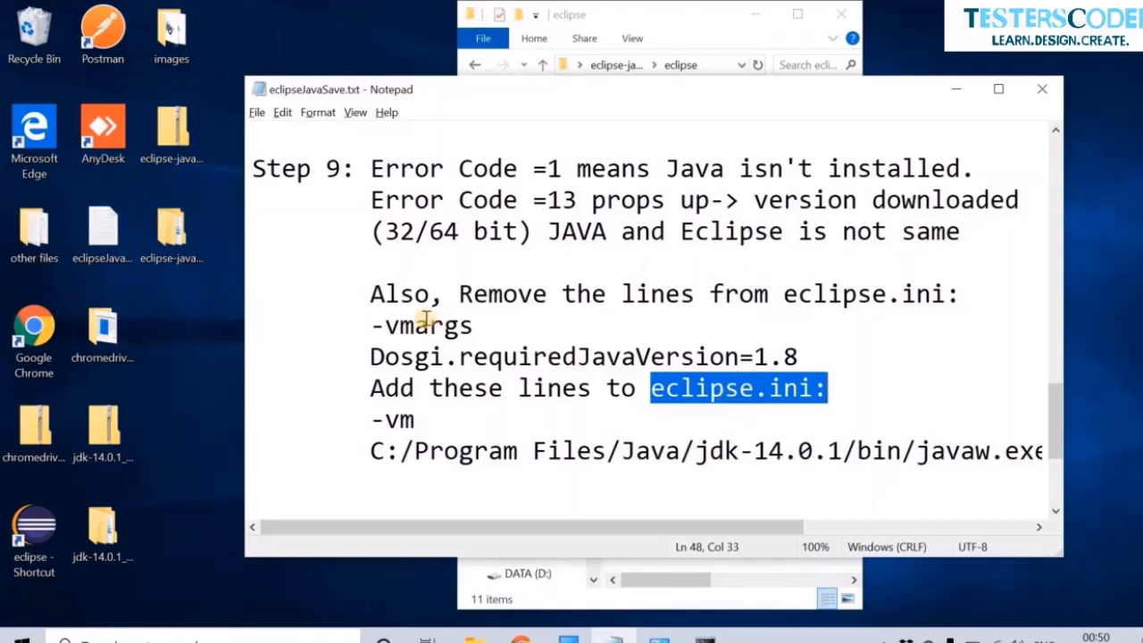
pyautogui.click(377, 327)
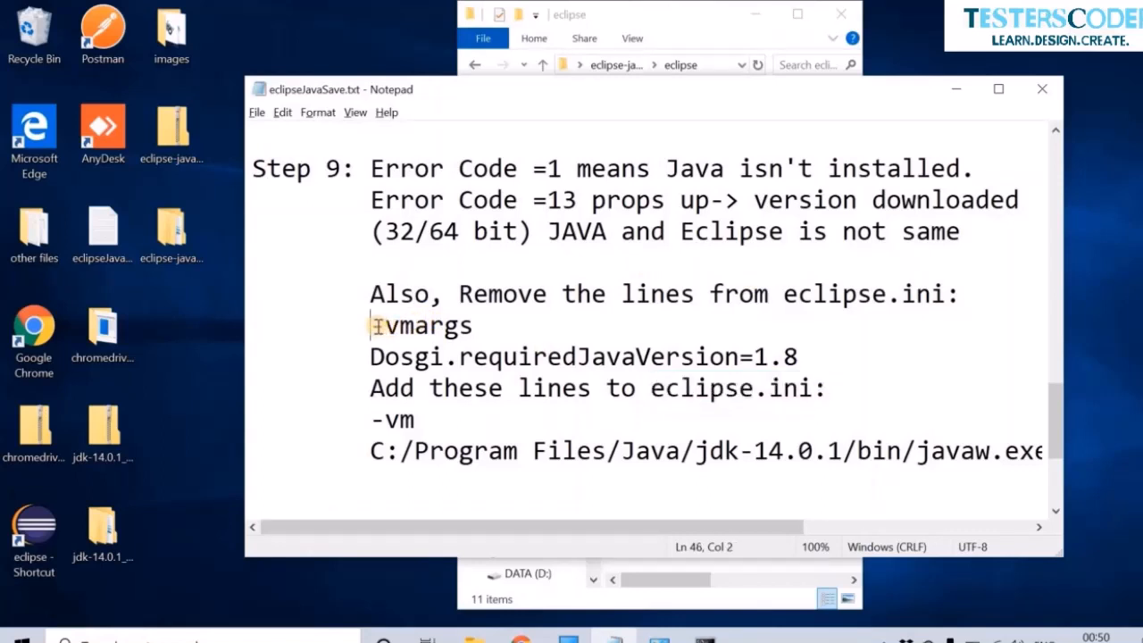
pyautogui.hotkey('shift', 'Down')
pyautogui.hotkey('shift', 'Down')
pyautogui.click(815, 353)
pyautogui.hotkey('shift', 'Up')
pyautogui.hotkey('shift', 'Up')
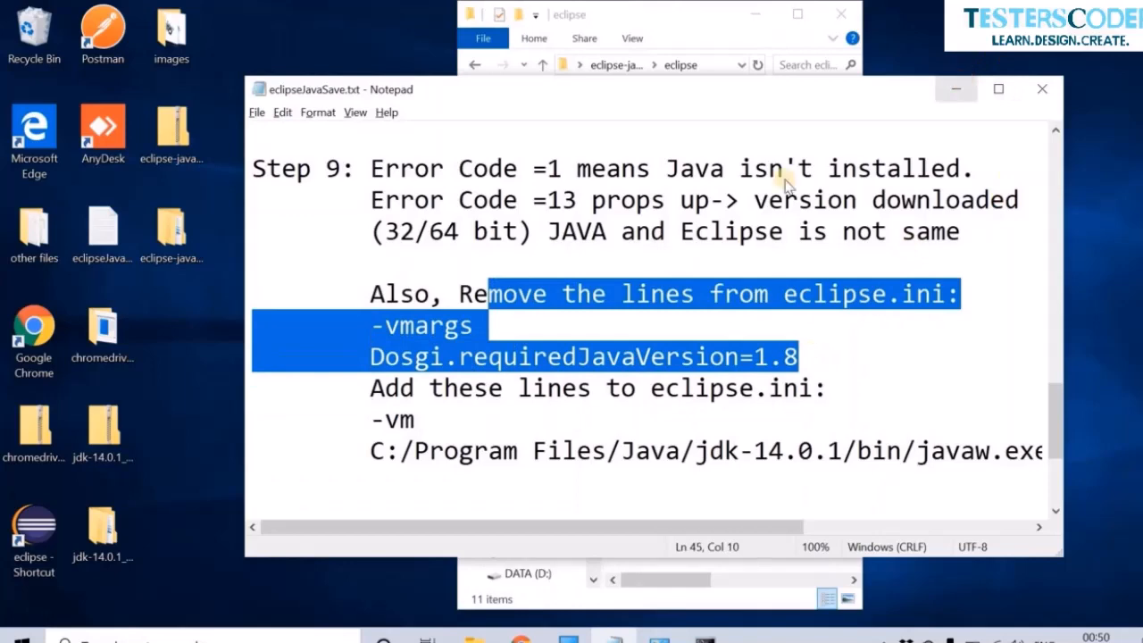
# Minimize the notes and open eclipse.ini from the eclipse folder in Notepad++
pyautogui.click(960, 88)
pyautogui.click(664, 306)
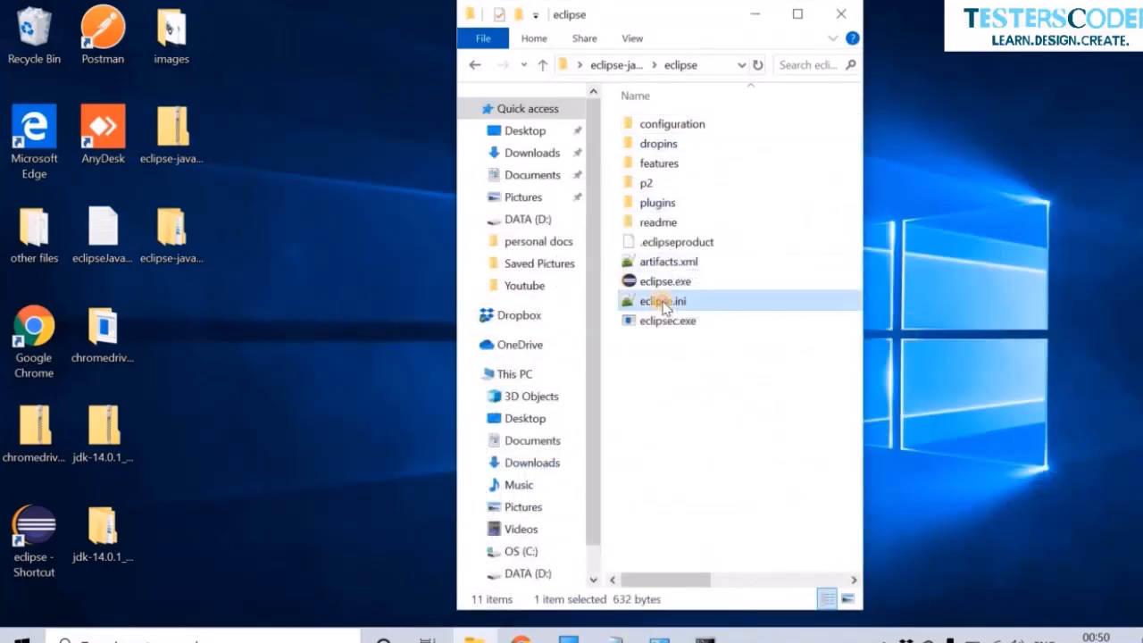
pyautogui.doubleClick(663, 304)
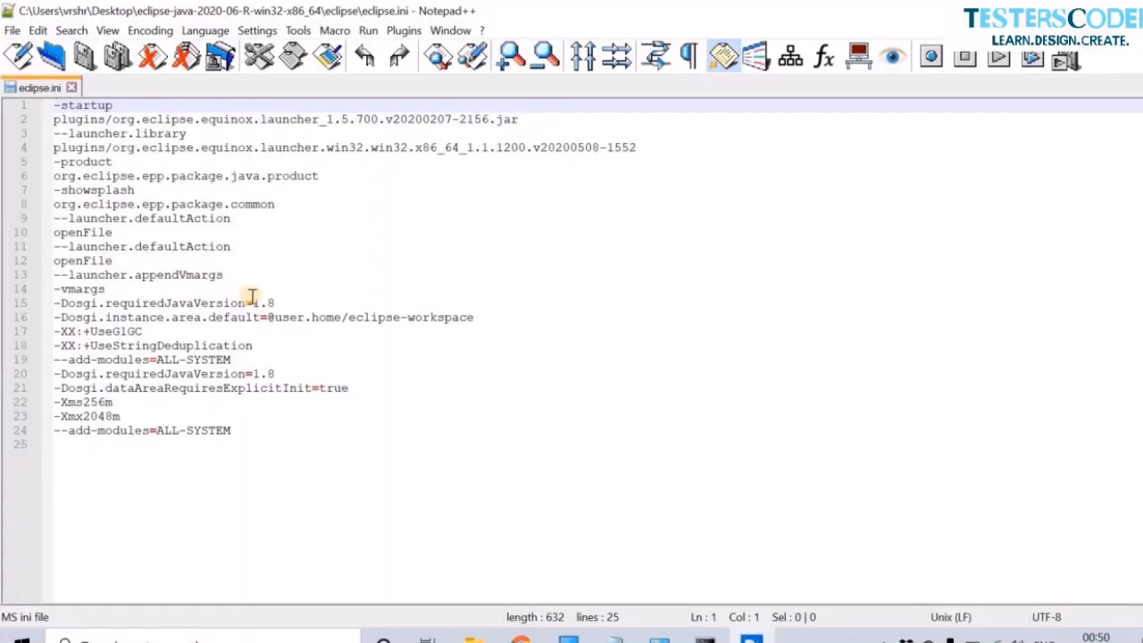
# Delete the -vmargs line and the -Dosgi.requiredJavaVersion=1.8 line directly below it from eclipse.ini, save the file and leave the editor
pyautogui.click(282, 305)
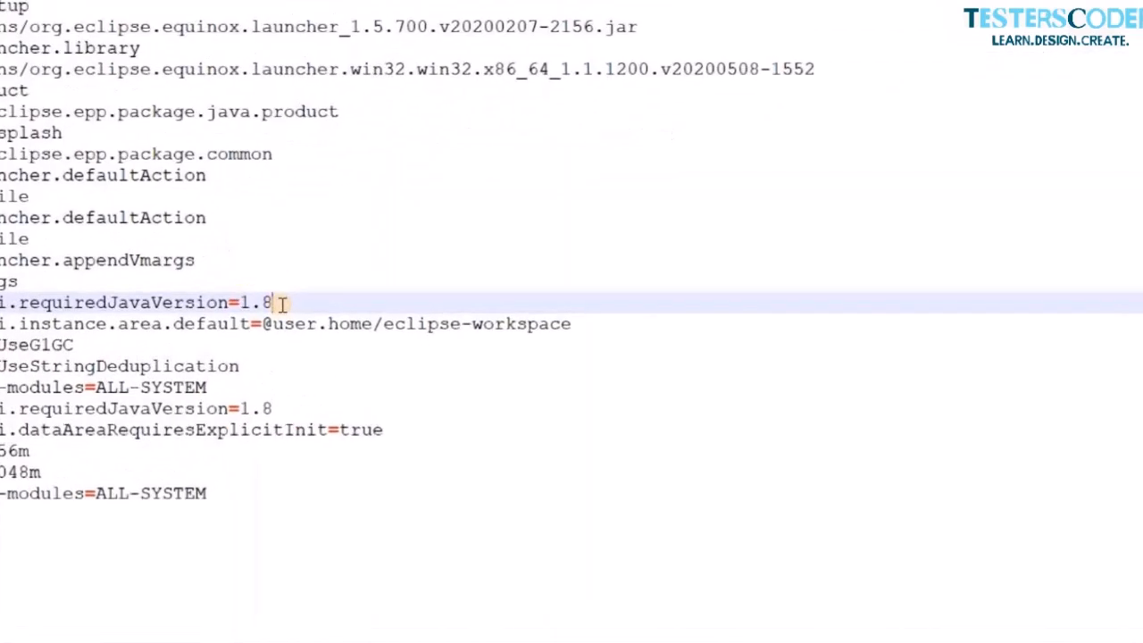
pyautogui.press('Left')
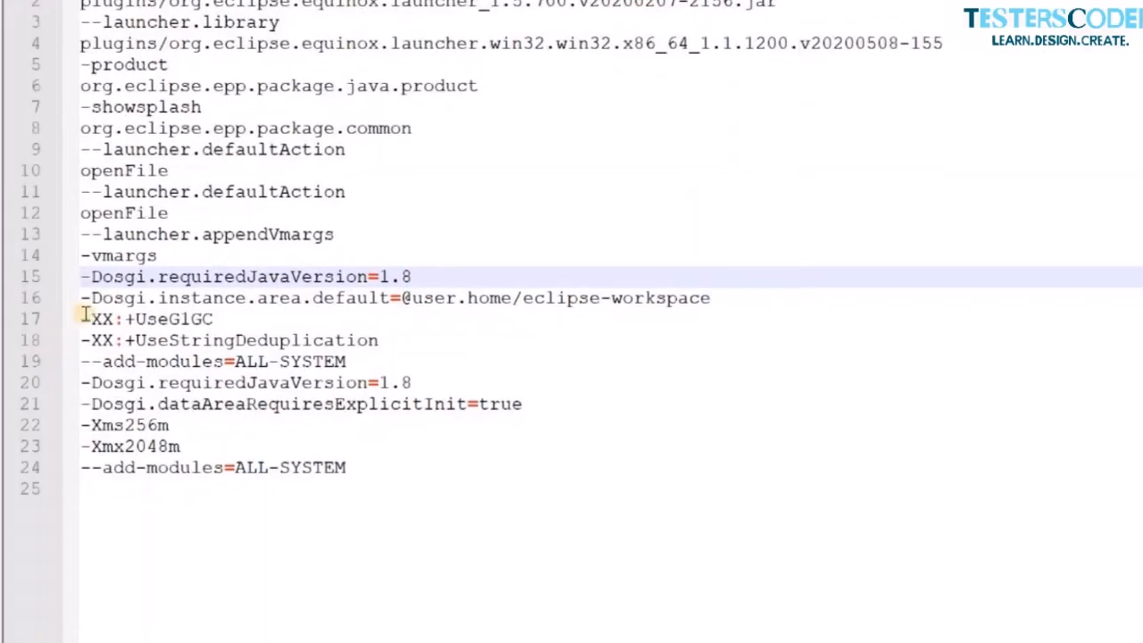
pyautogui.press('End')
pyautogui.hotkey('shift', 'Up')
pyautogui.hotkey('shift', 'Up')
pyautogui.press('Delete')
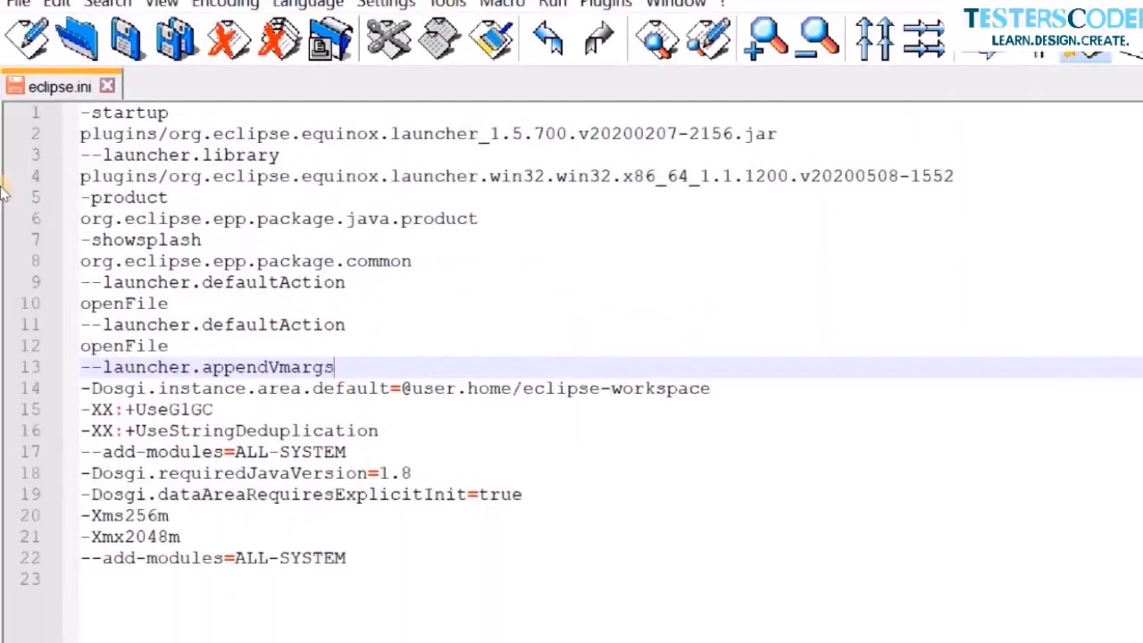
pyautogui.hotkey('ctrl', 's')
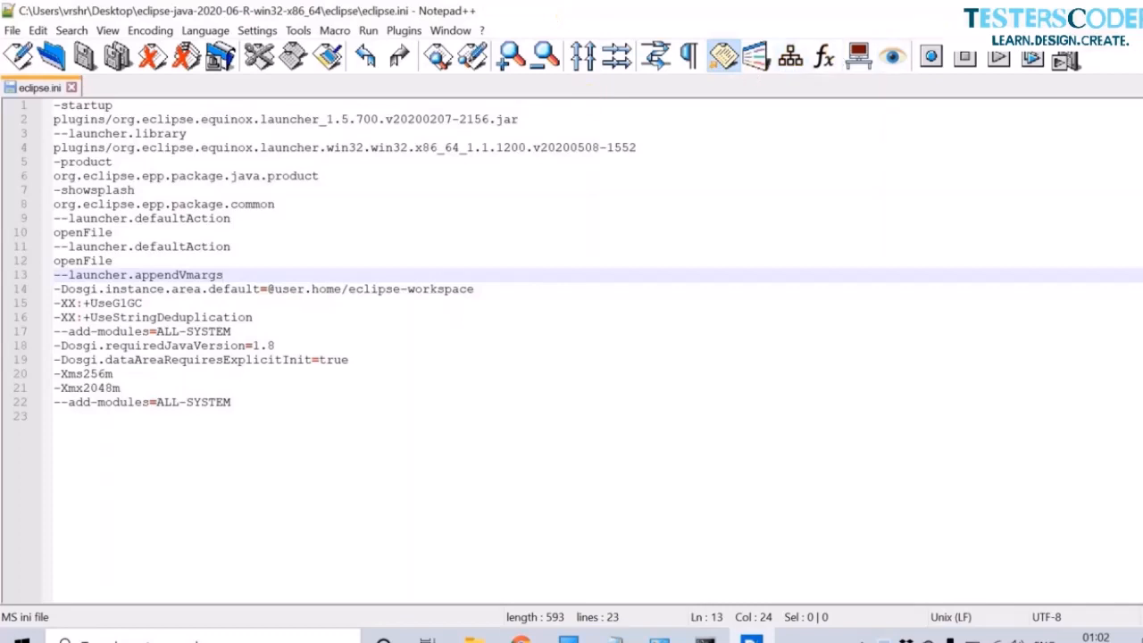
pyautogui.click(1121, 11)
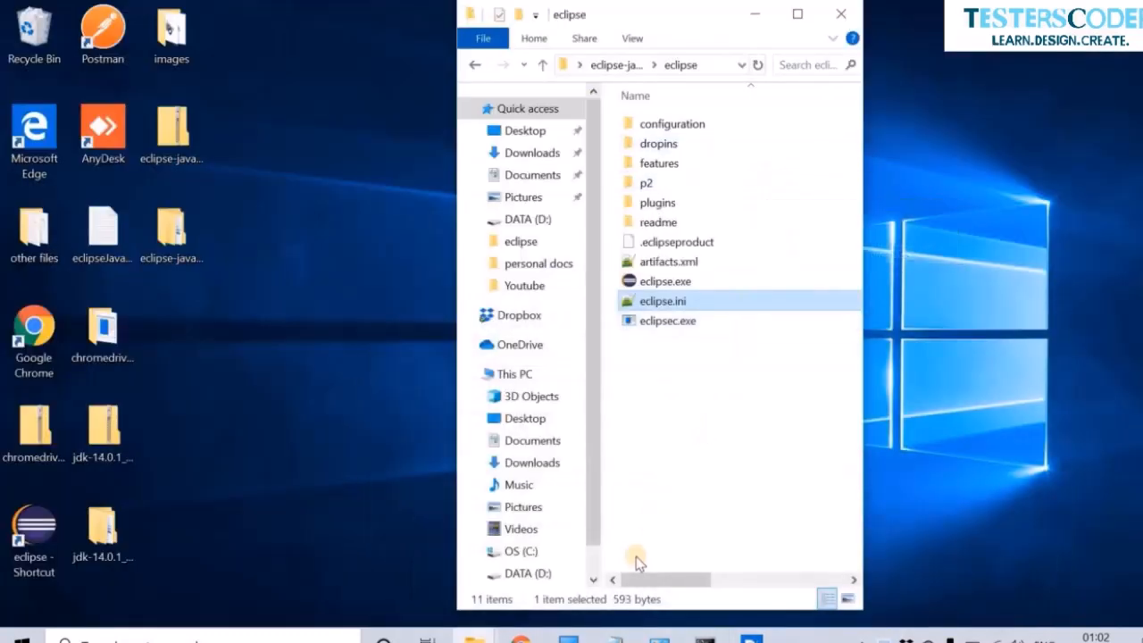
# Check the javaw.exe path under Step 9 in the Notepad notes, then minimize them
pyautogui.click(614, 635)
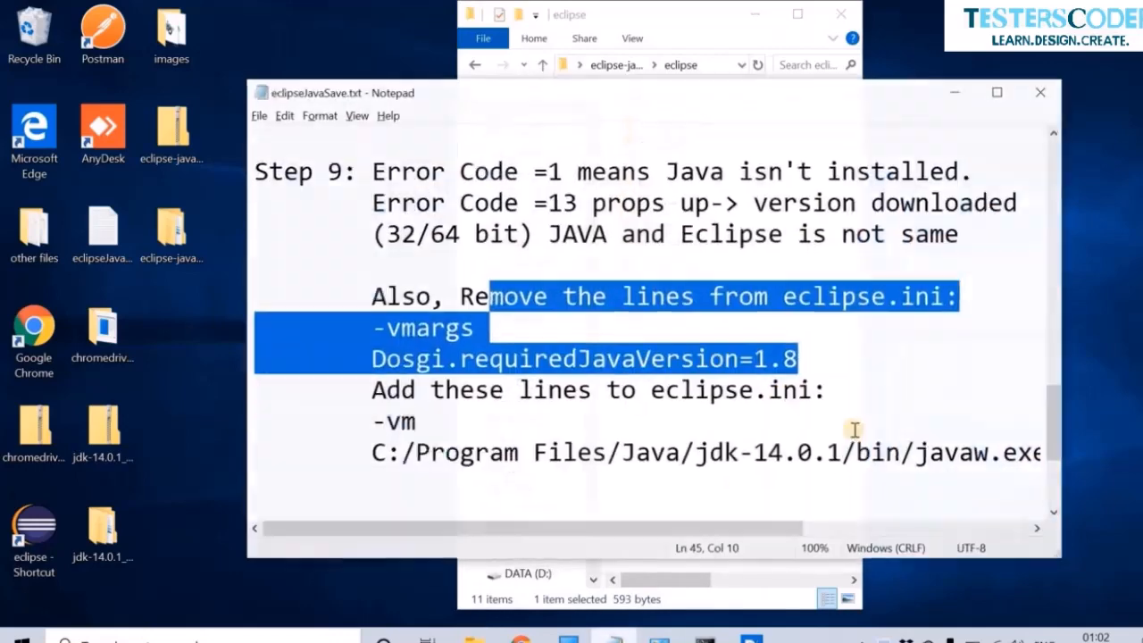
pyautogui.doubleClick(954, 449)
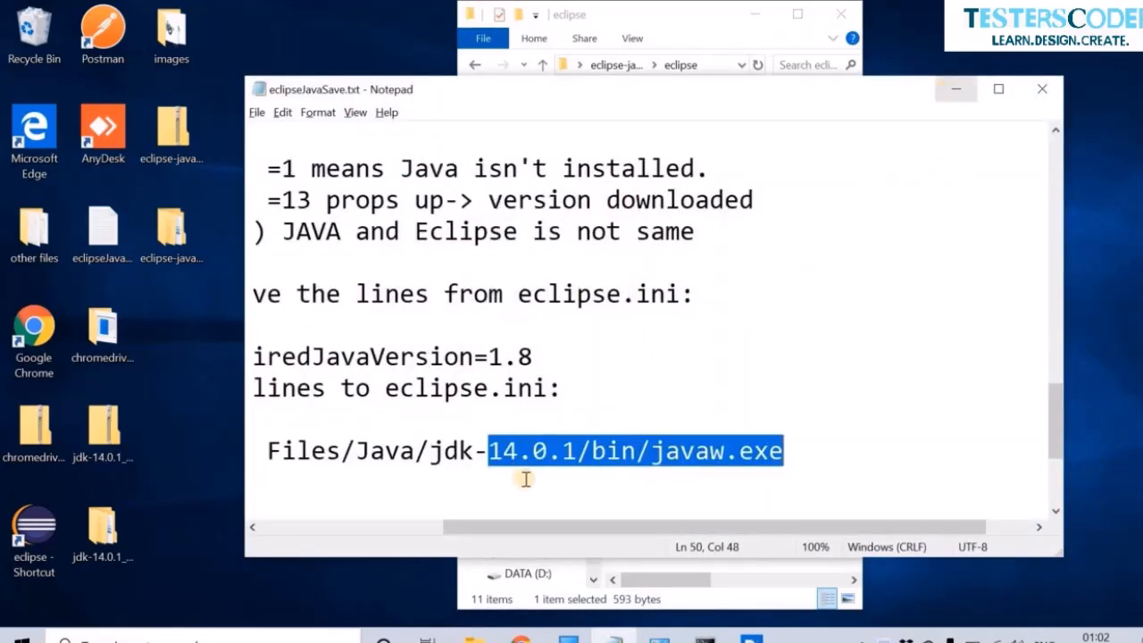
pyautogui.click(953, 94)
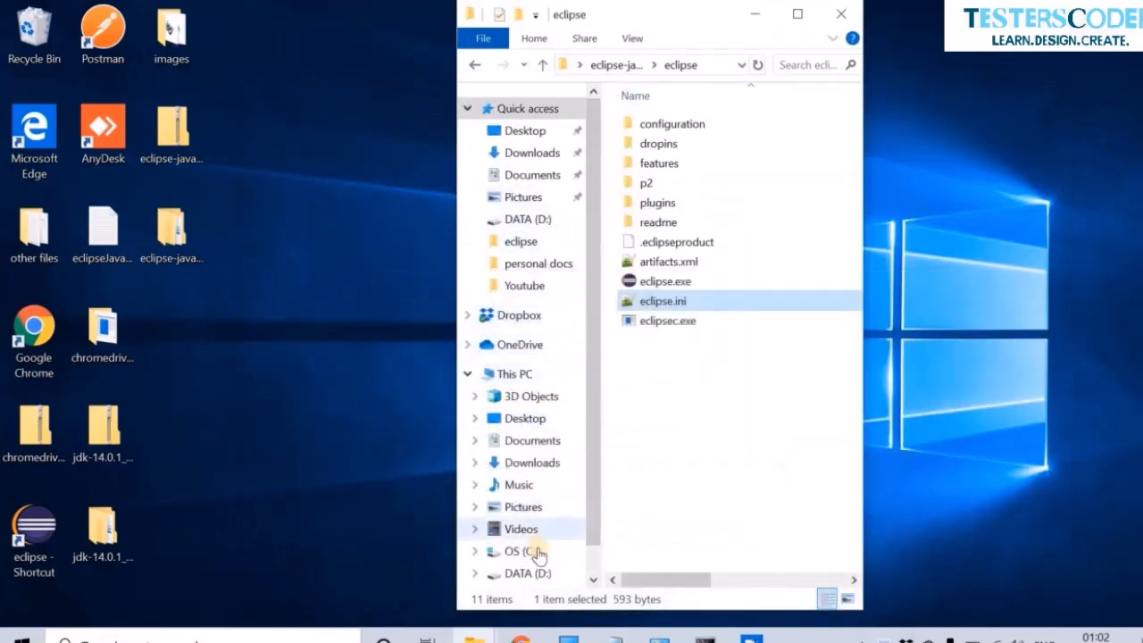
# Browse to the JDK's bin folder at C:\Program Files\Java\jdk-14.0.1\bin
pyautogui.click(536, 551)
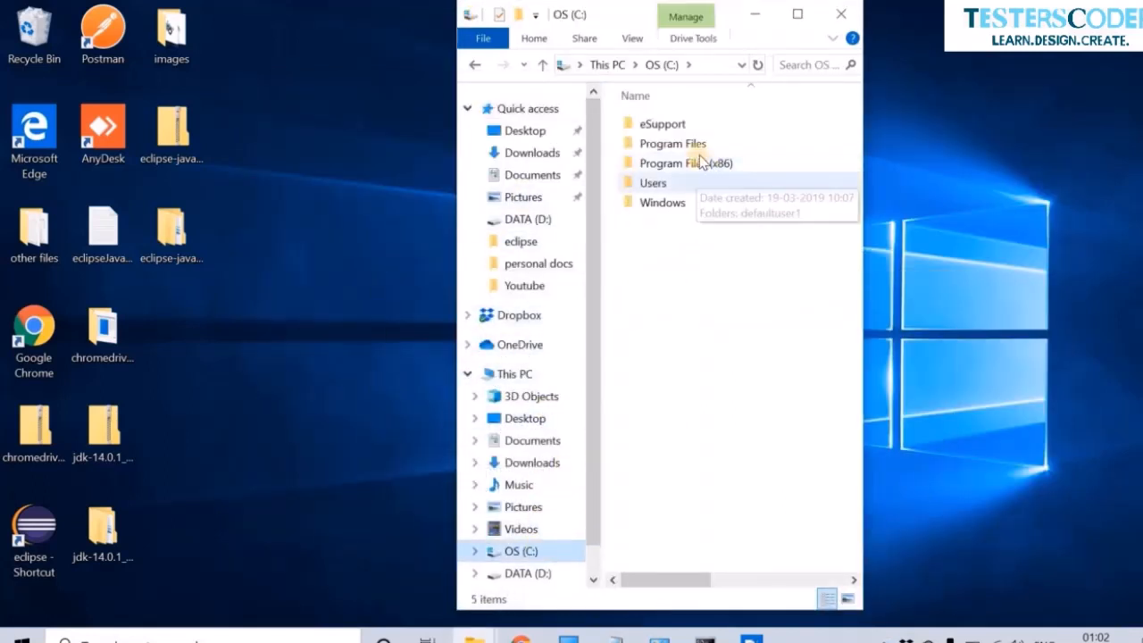
pyautogui.doubleClick(707, 145)
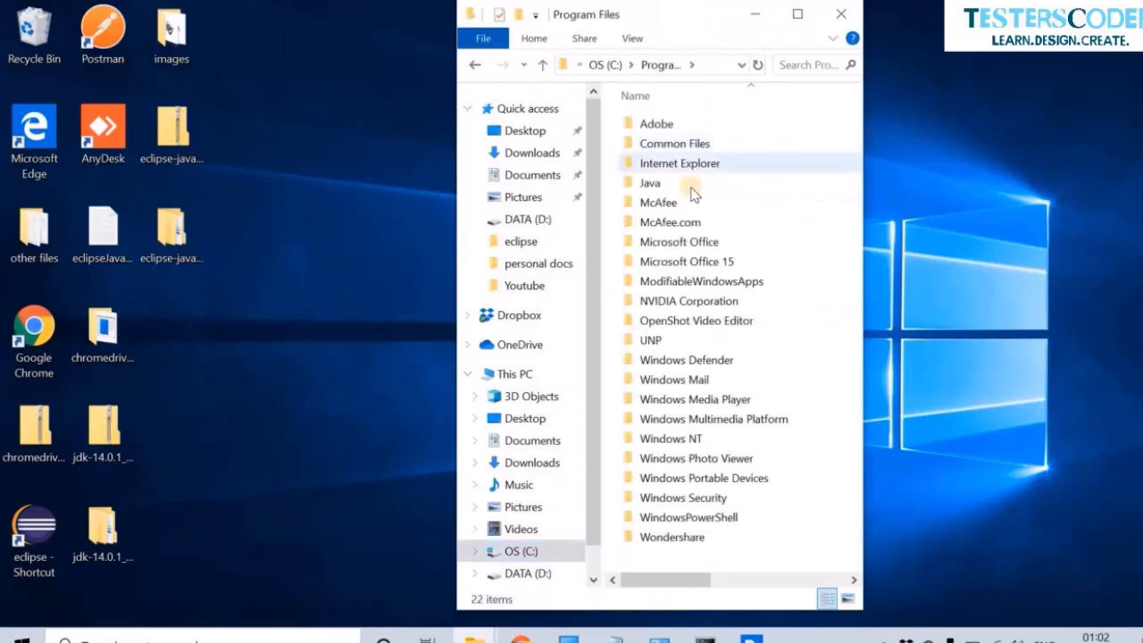
pyautogui.doubleClick(688, 184)
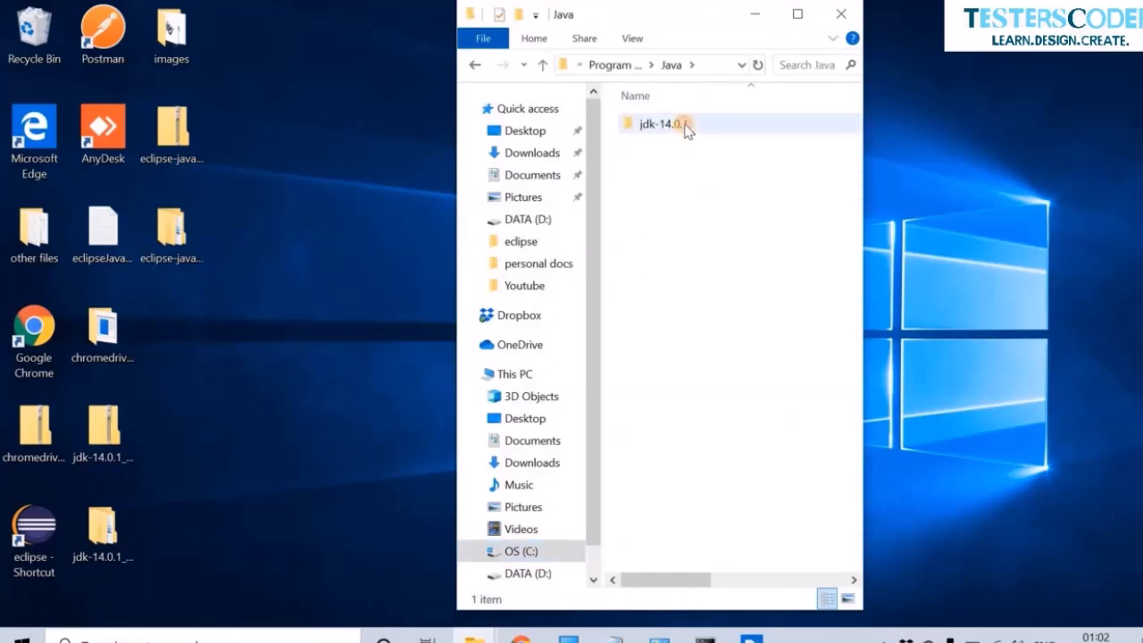
pyautogui.doubleClick(686, 126)
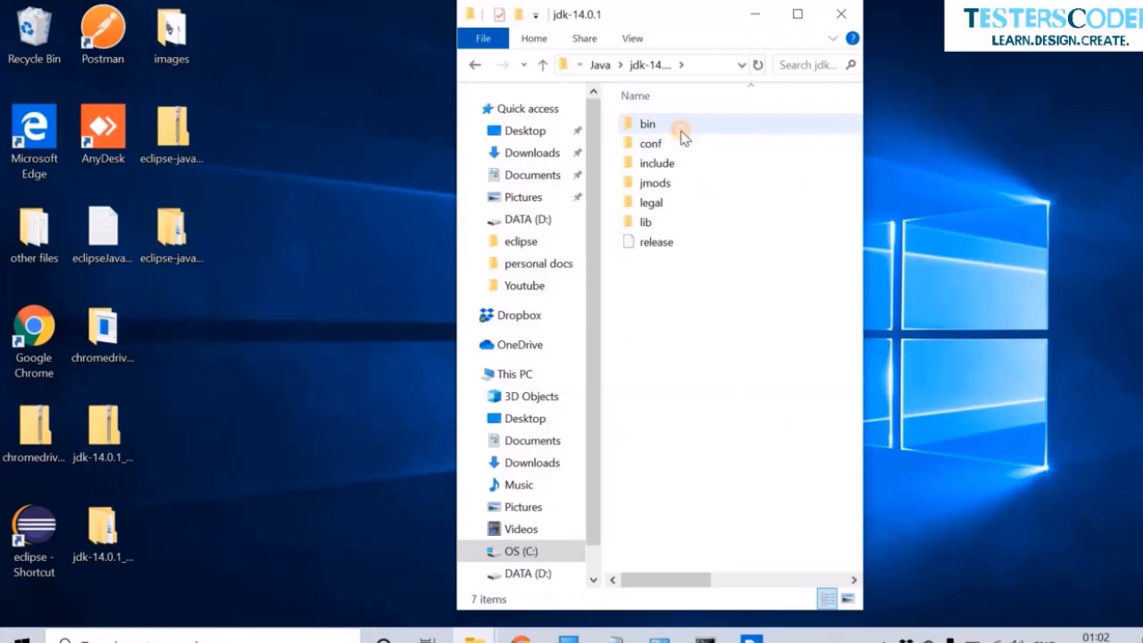
pyautogui.doubleClick(682, 132)
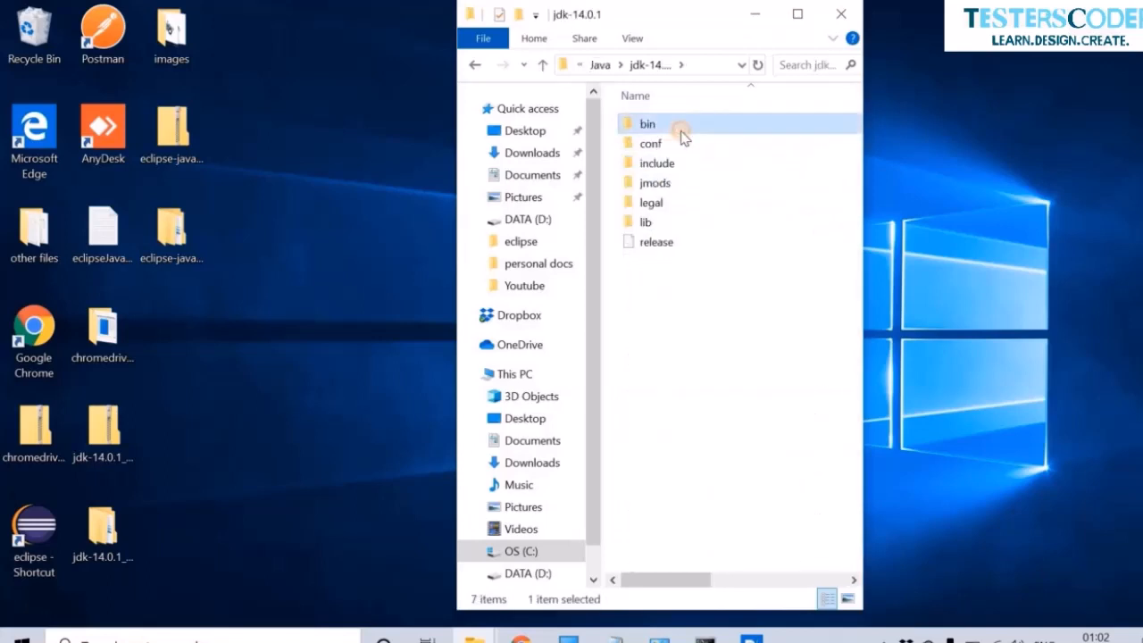
pyautogui.doubleClick(681, 132)
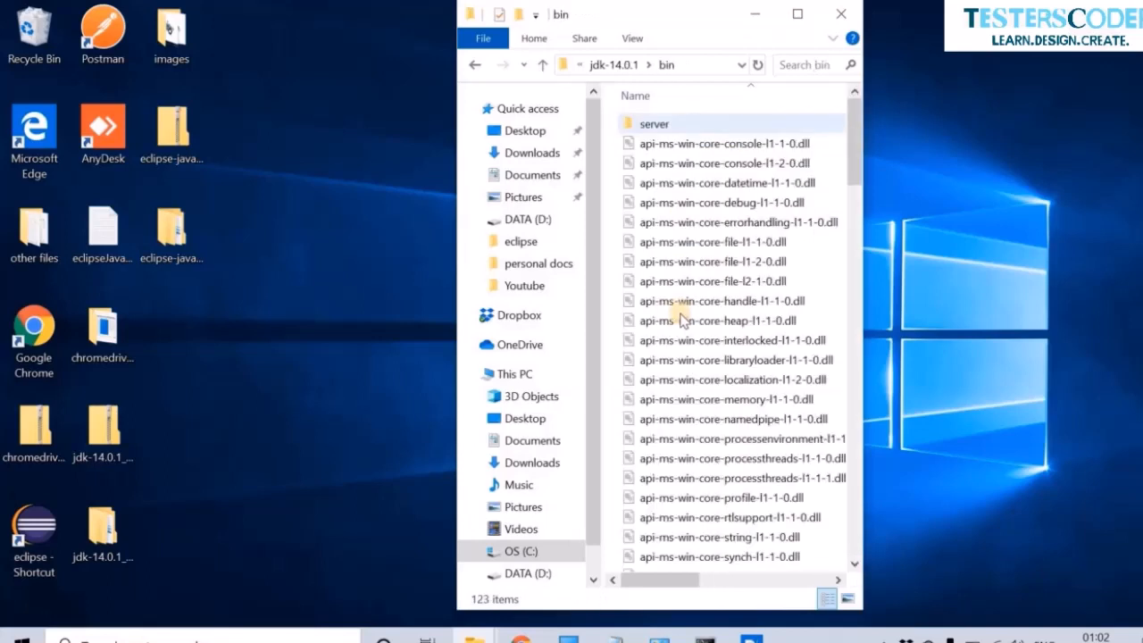
# Locate and select javaw.exe in the JDK's bin folder and copy the folder's path
pyautogui.click(681, 319)
pyautogui.press('j')
pyautogui.press('j')
pyautogui.press('j')
pyautogui.press('j')
pyautogui.press('j')
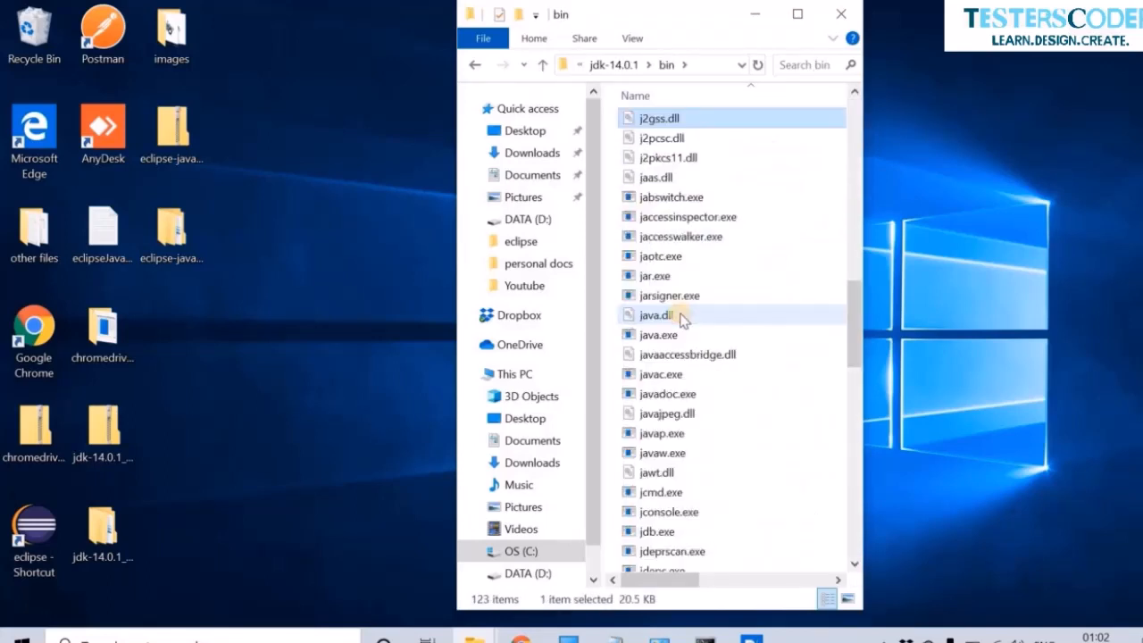
pyautogui.press('j')
pyautogui.press('j')
pyautogui.press('j')
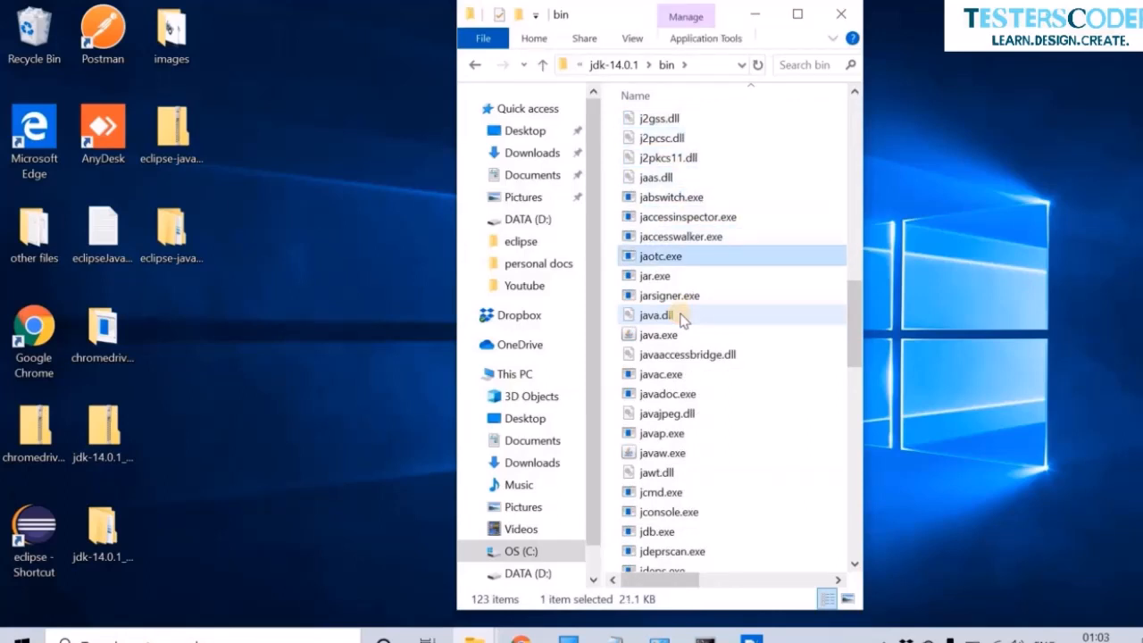
pyautogui.press('j')
pyautogui.press('j')
pyautogui.press('j')
pyautogui.press('j')
pyautogui.press('j')
pyautogui.press('j')
pyautogui.press('j')
pyautogui.press('j')
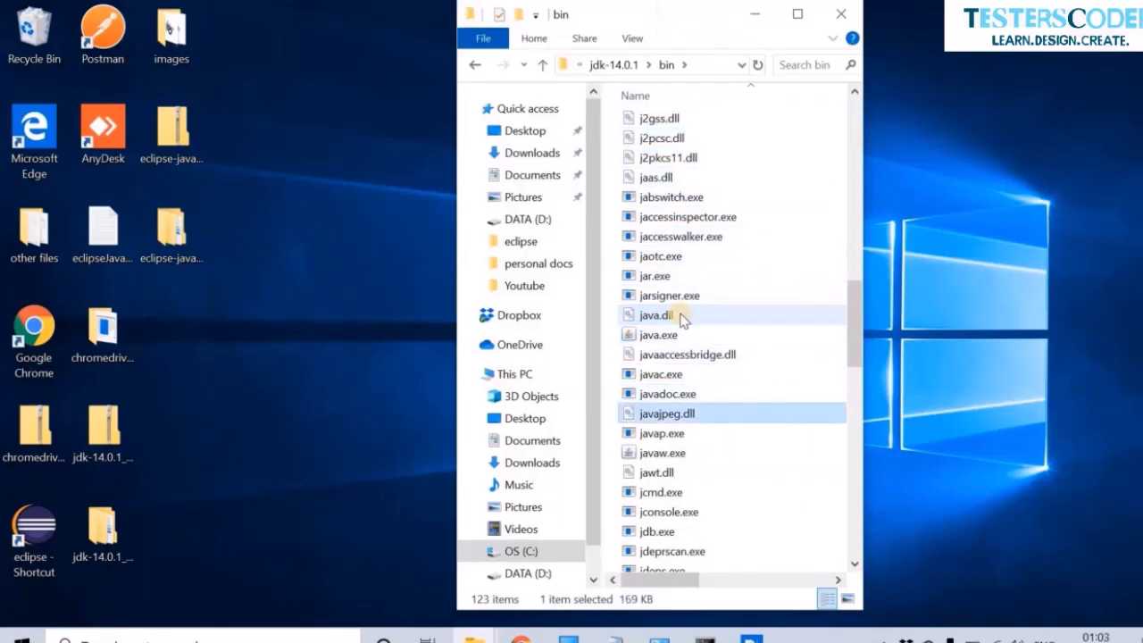
pyautogui.press('j')
pyautogui.press('j')
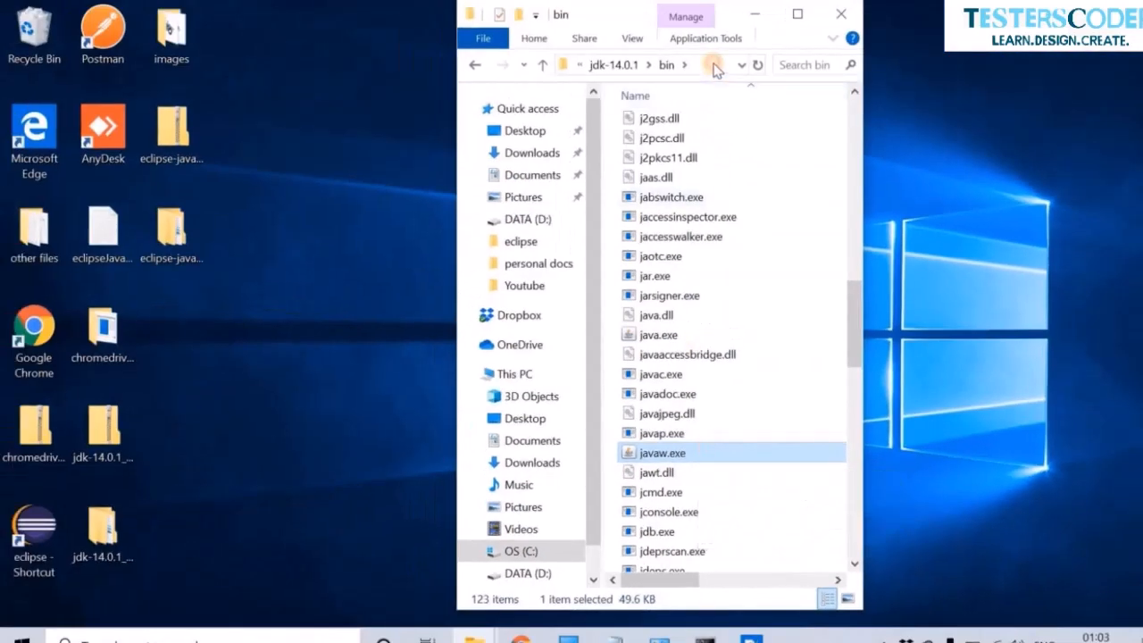
pyautogui.click(714, 66)
pyautogui.hotkey('ctrl', 'c')
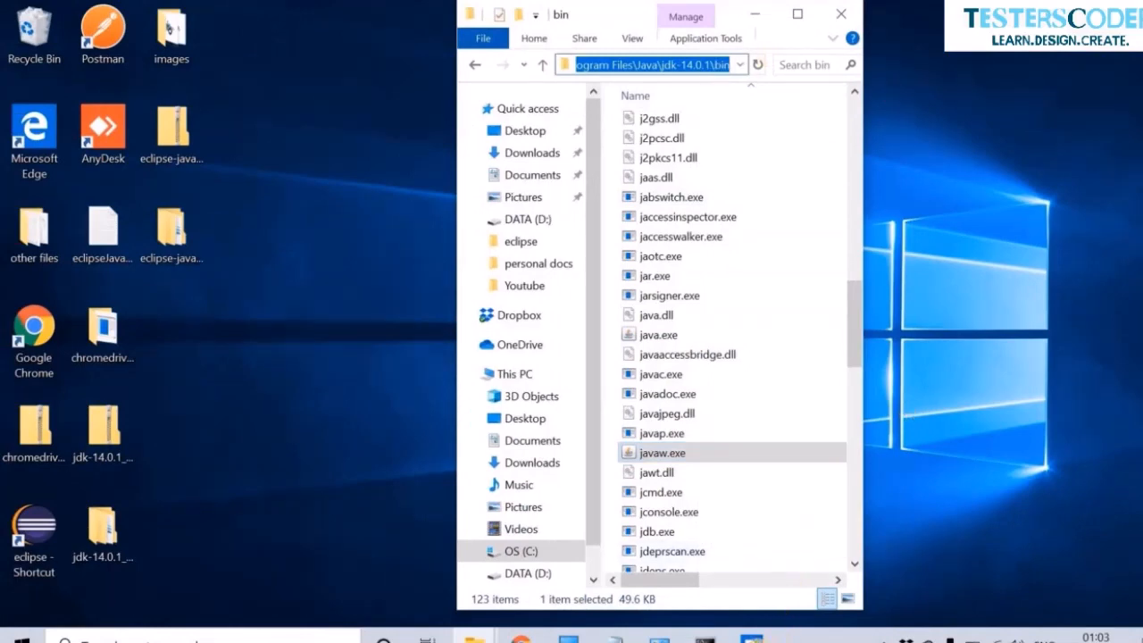
# In eclipse.ini in Notepad++, add a -vm line below --launcher.appendVmargs and paste C:\Program Files\Java\jdk-14.0.1\bin on the line after it
pyautogui.click(751, 638)
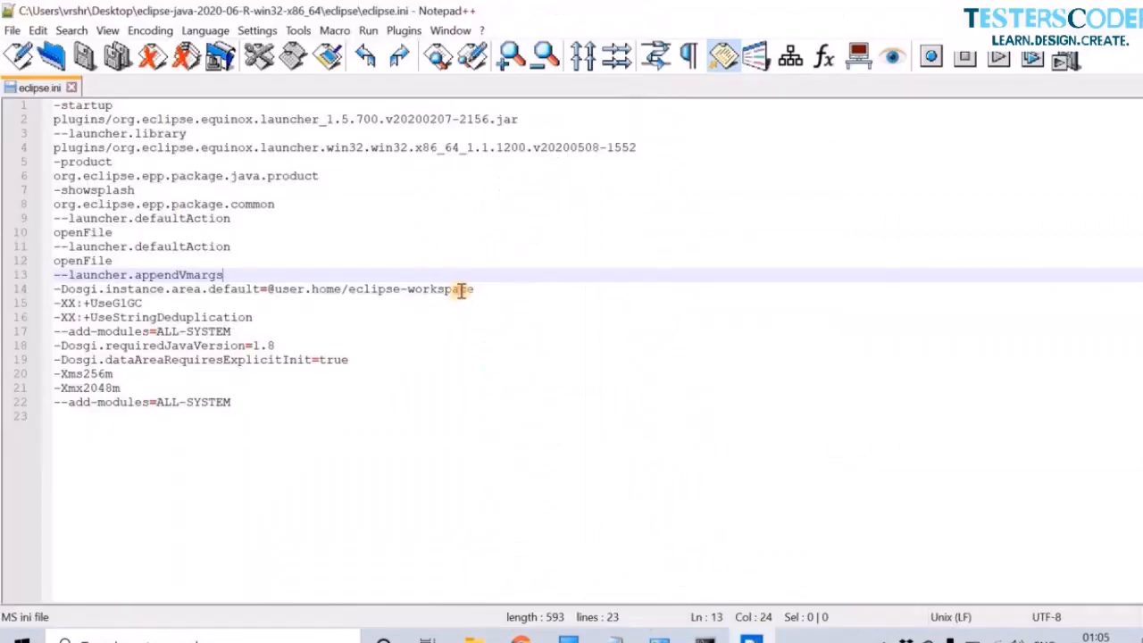
pyautogui.click(461, 290)
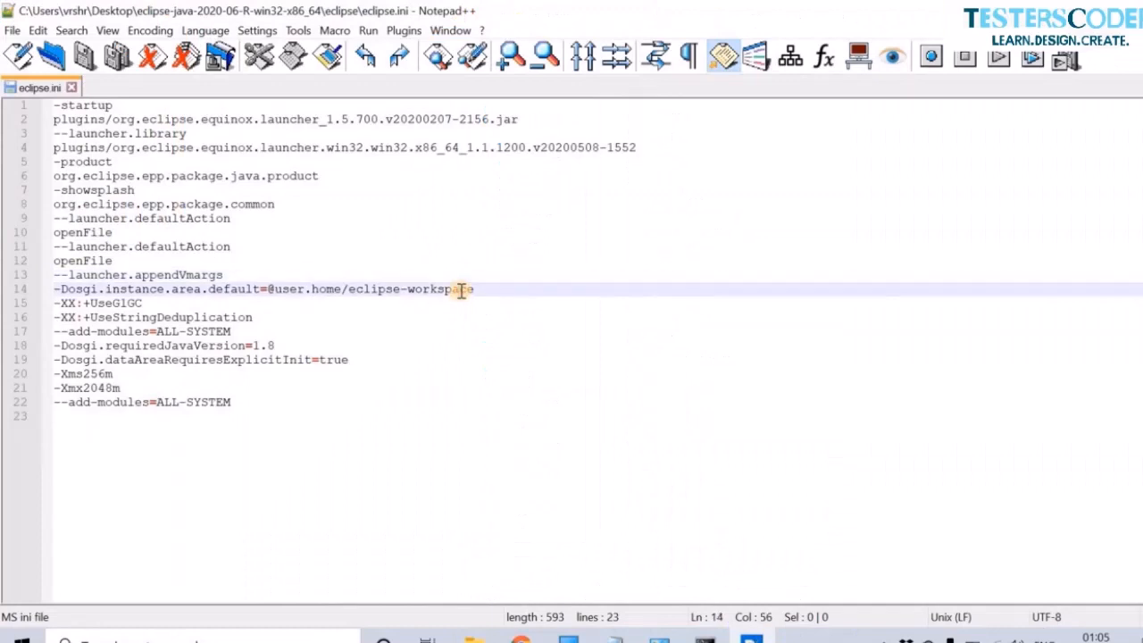
pyautogui.click(356, 276)
pyautogui.press('Return')
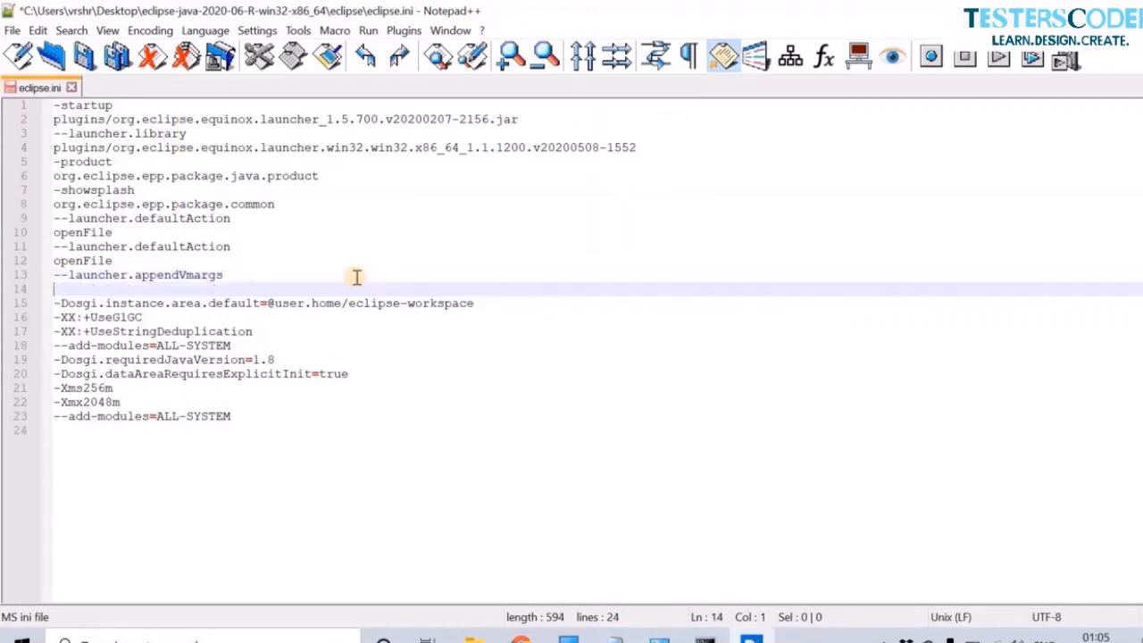
pyautogui.write('-vm')
pyautogui.press('Return')
pyautogui.hotkey('ctrl', 'v')
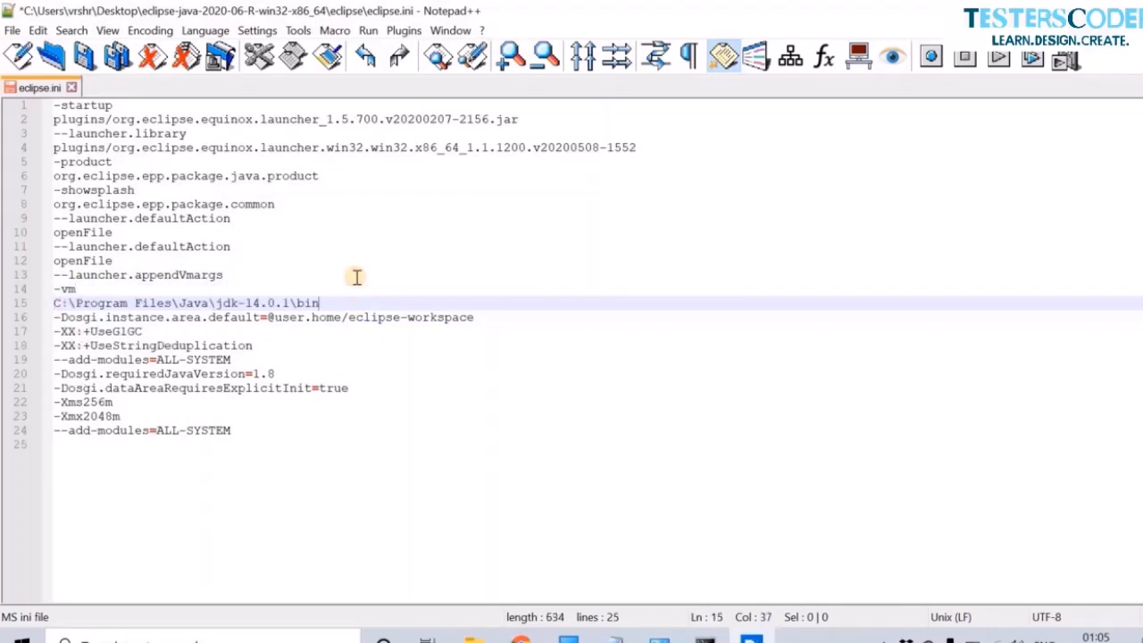
# Append \javaw.exe to the pasted JDK bin path and save eclipse.ini
pyautogui.write('\\jaw')
pyautogui.press('BackSpace')
pyautogui.write('vaw.exe')
pyautogui.hotkey('ctrl', 's')
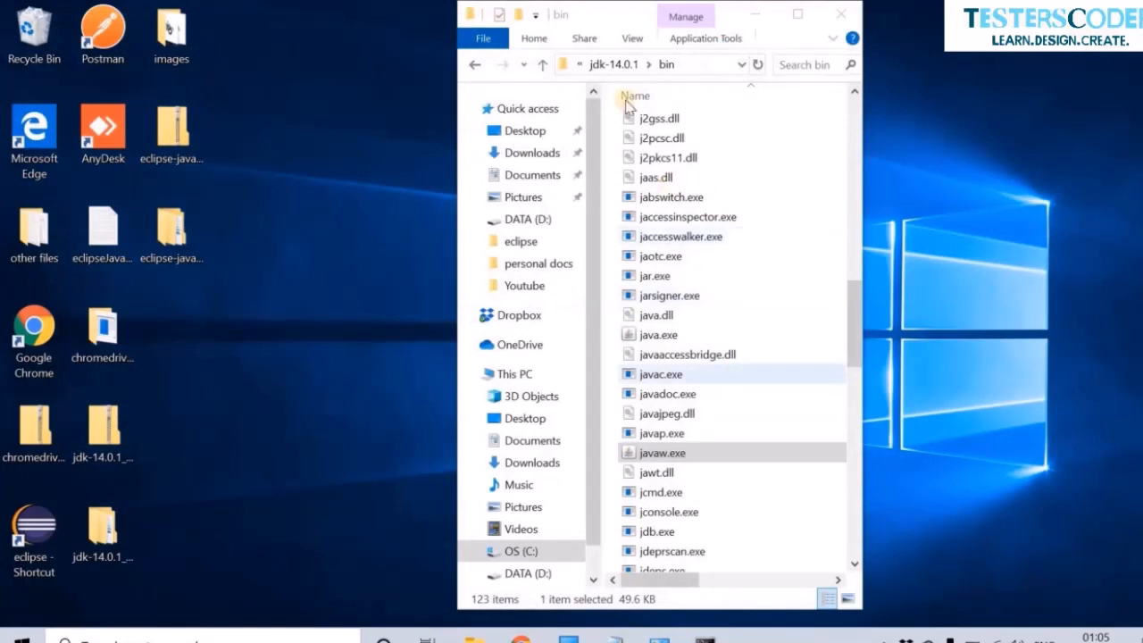
# Minimize the JDK folder window, run eclipse.exe from the desktop's extracted eclipse folder and launch it with the proposed eclipse-workspace directory
pyautogui.click(753, 16)
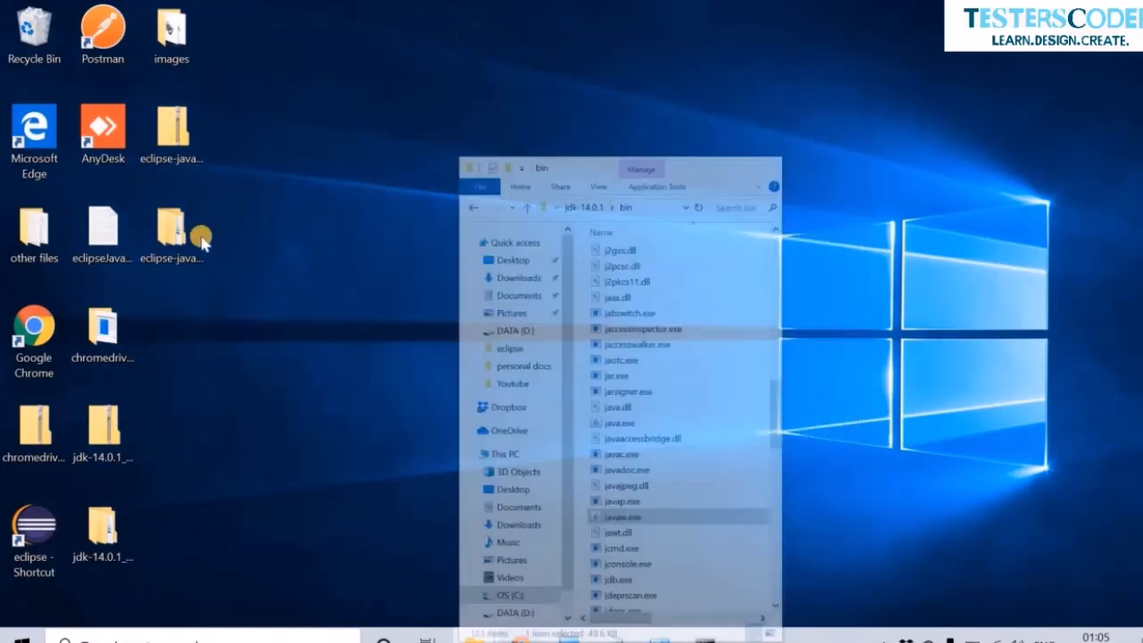
pyautogui.doubleClick(198, 241)
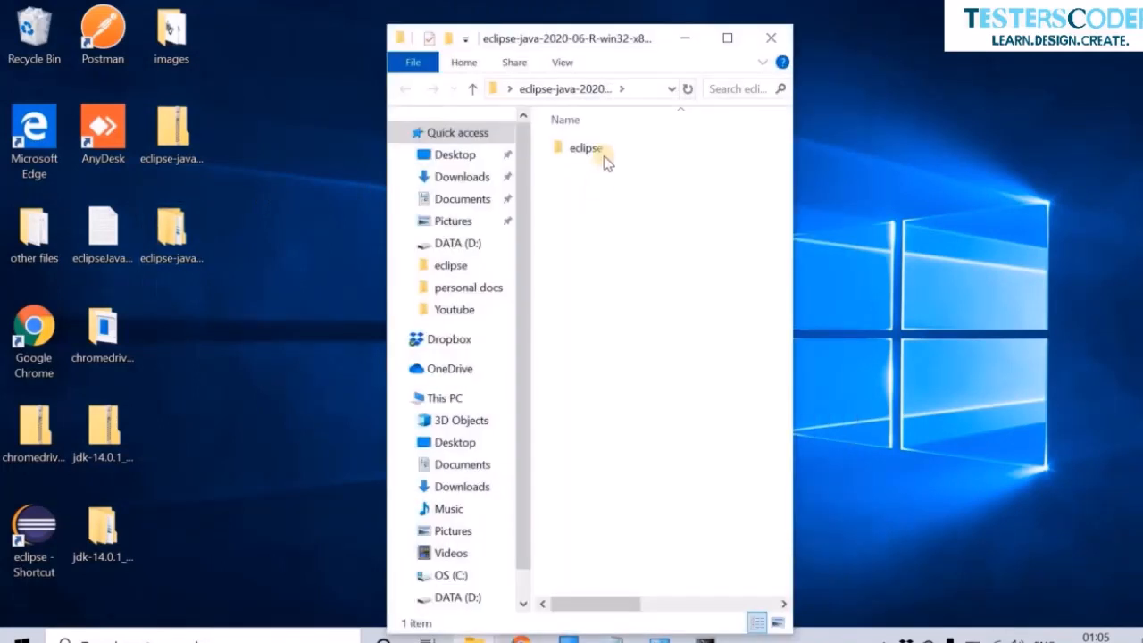
pyautogui.doubleClick(604, 154)
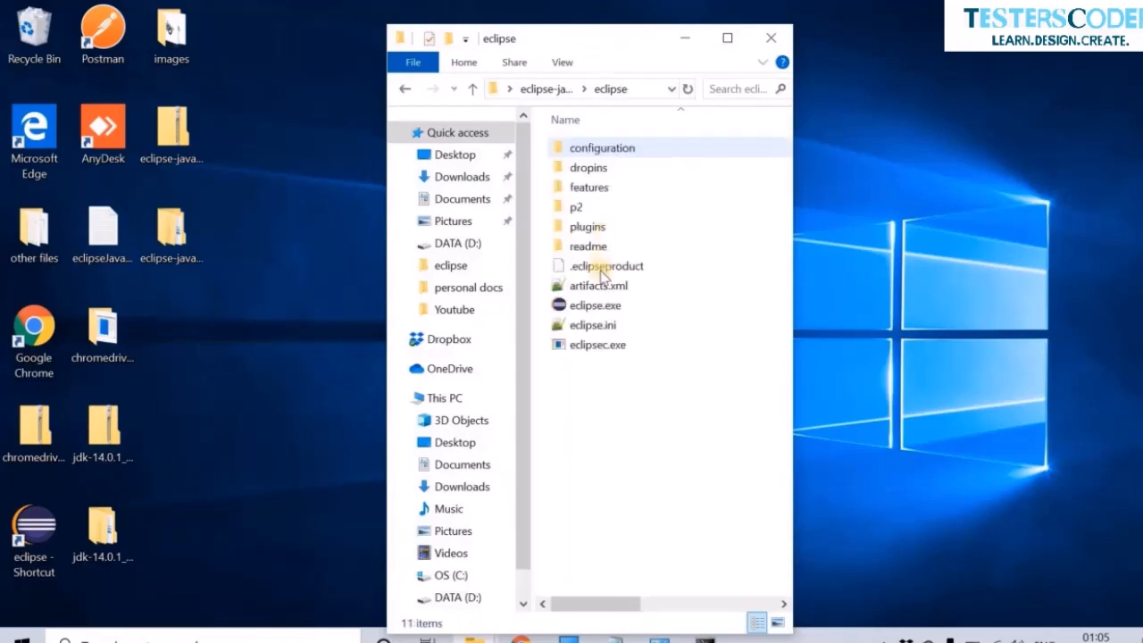
pyautogui.doubleClick(599, 307)
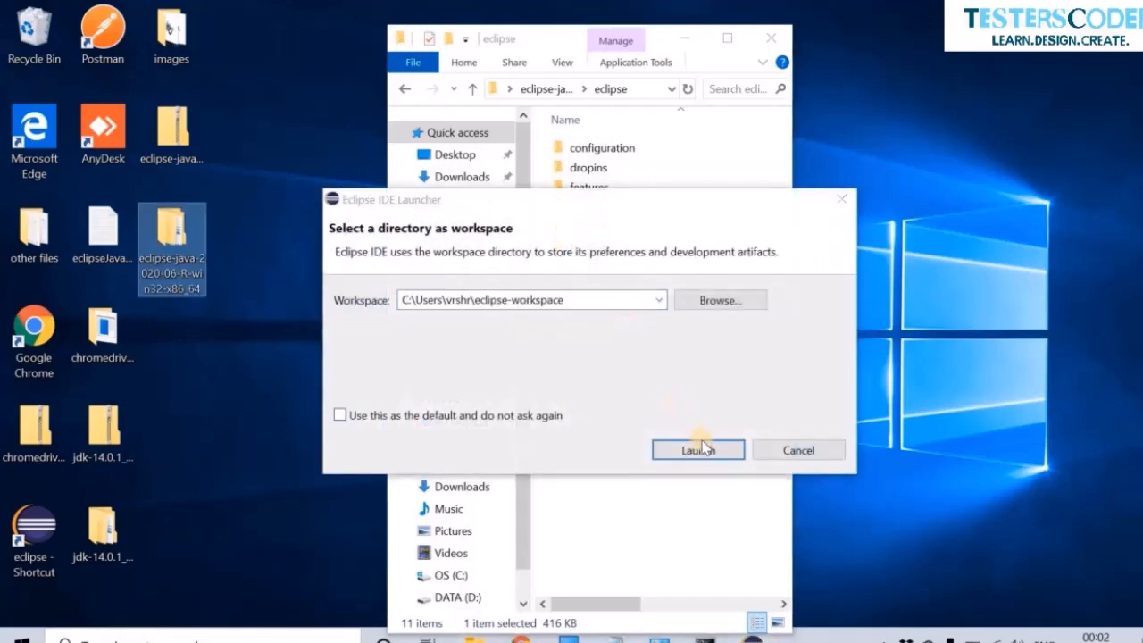
pyautogui.click(698, 451)
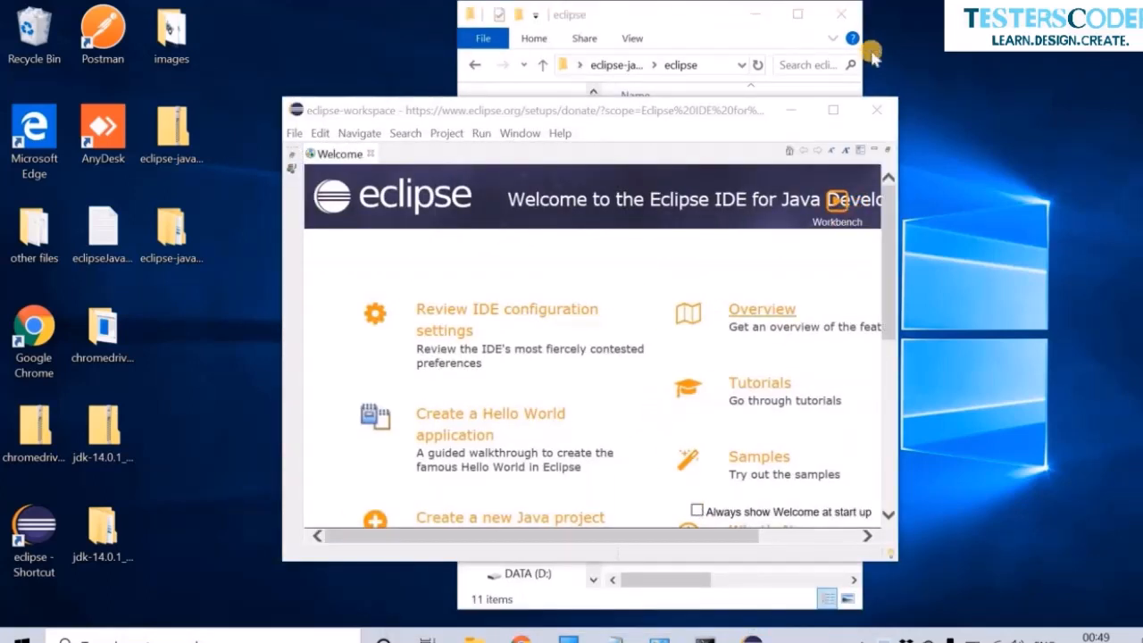
# Close the Eclipse IDE and confirm the exit
pyautogui.click(878, 102)
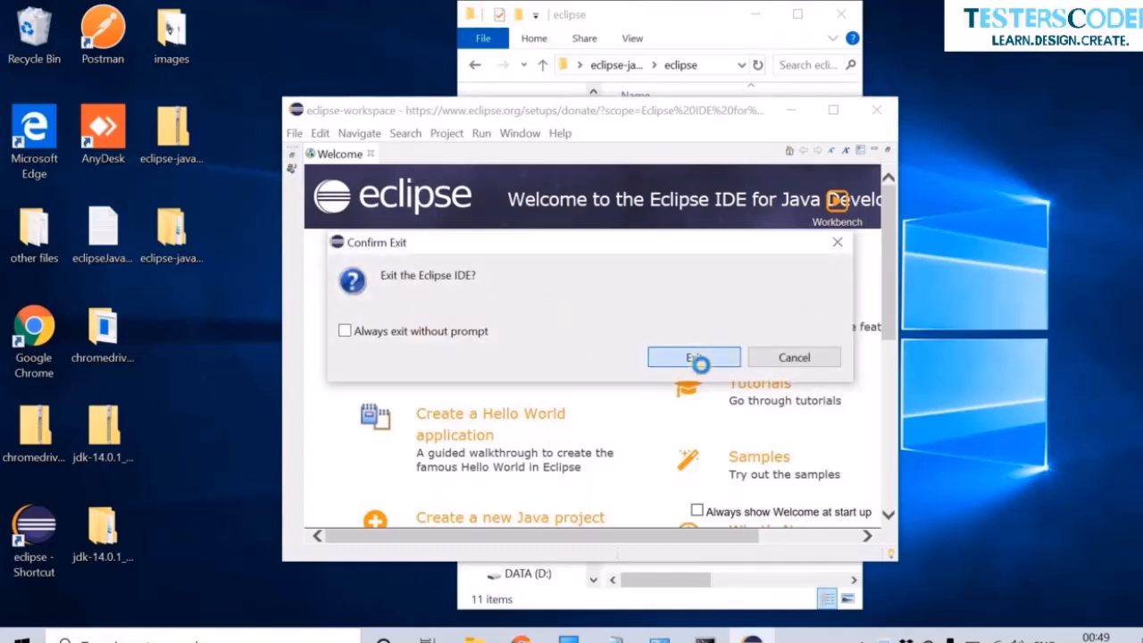
pyautogui.click(695, 360)
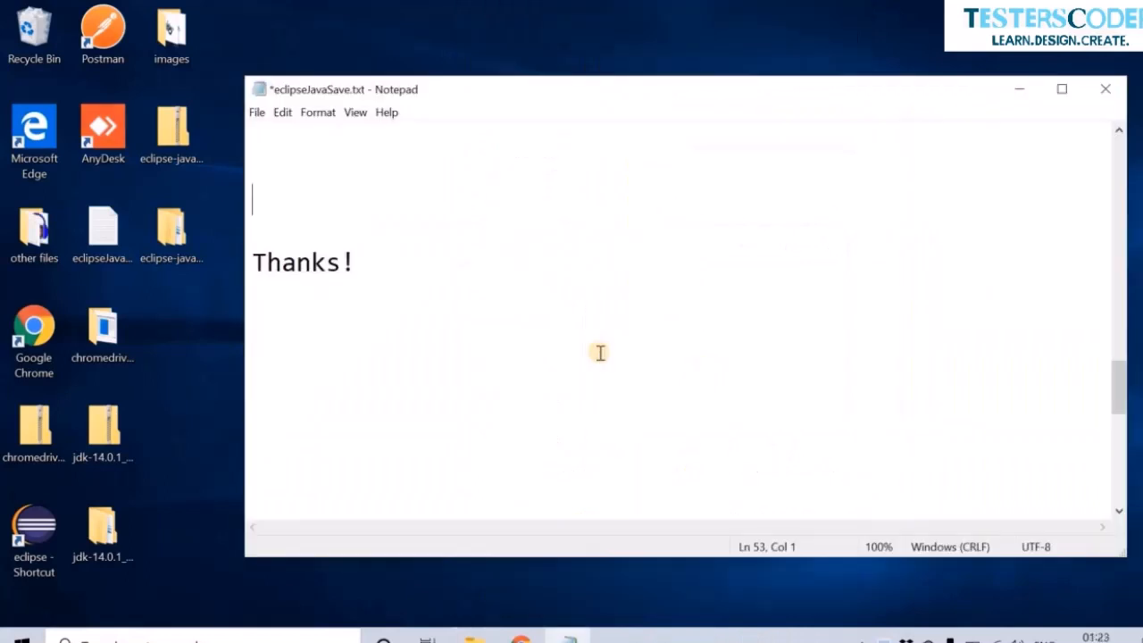